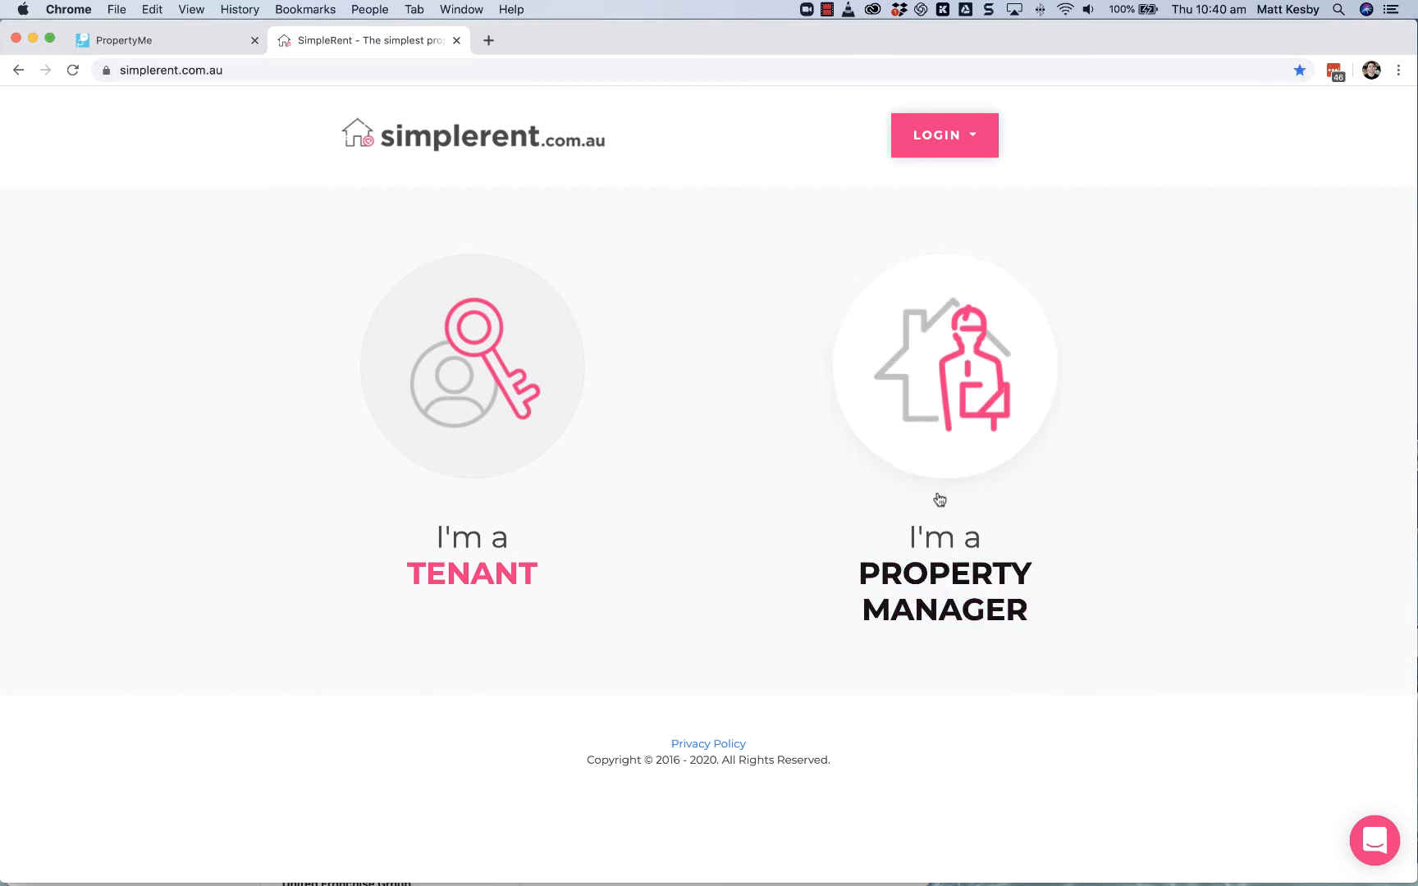
Step: Open the PropertyMe integration page from SimpleRent's property manager site and find the Chrome extension download
click(951, 433)
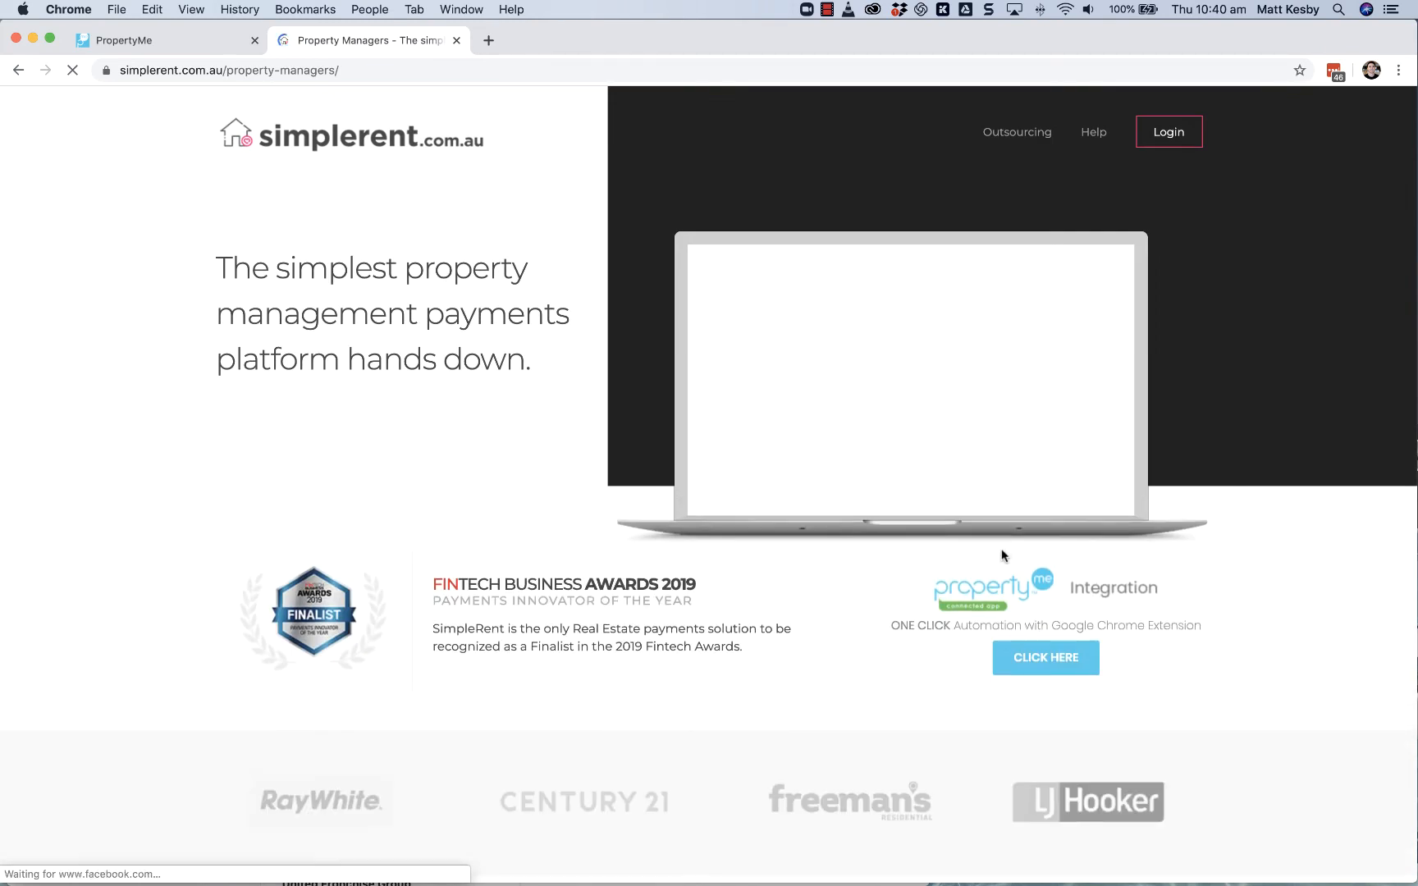
click(1056, 631)
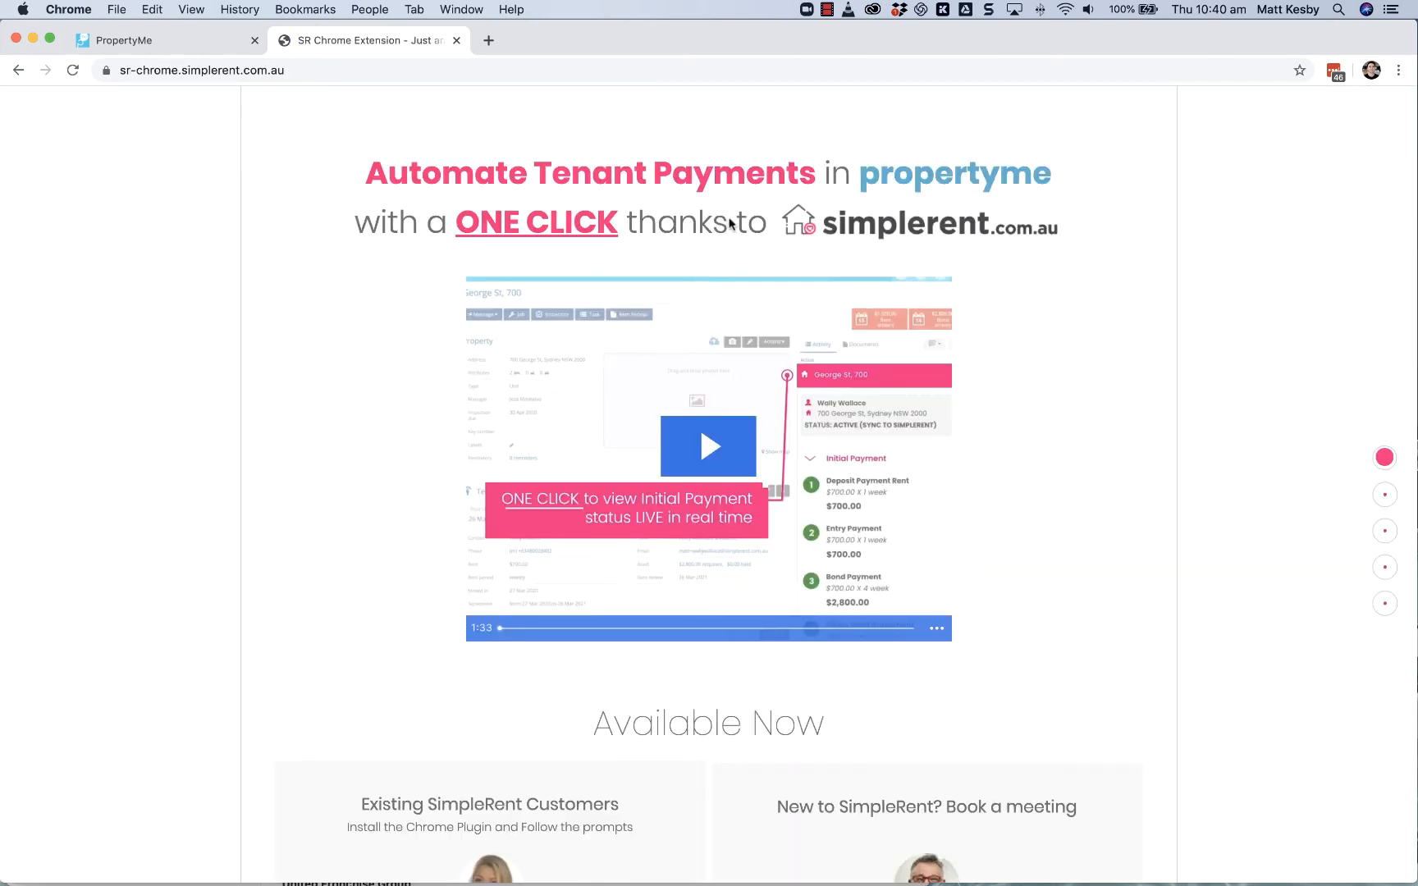
scroll(820, 565, down, 1)
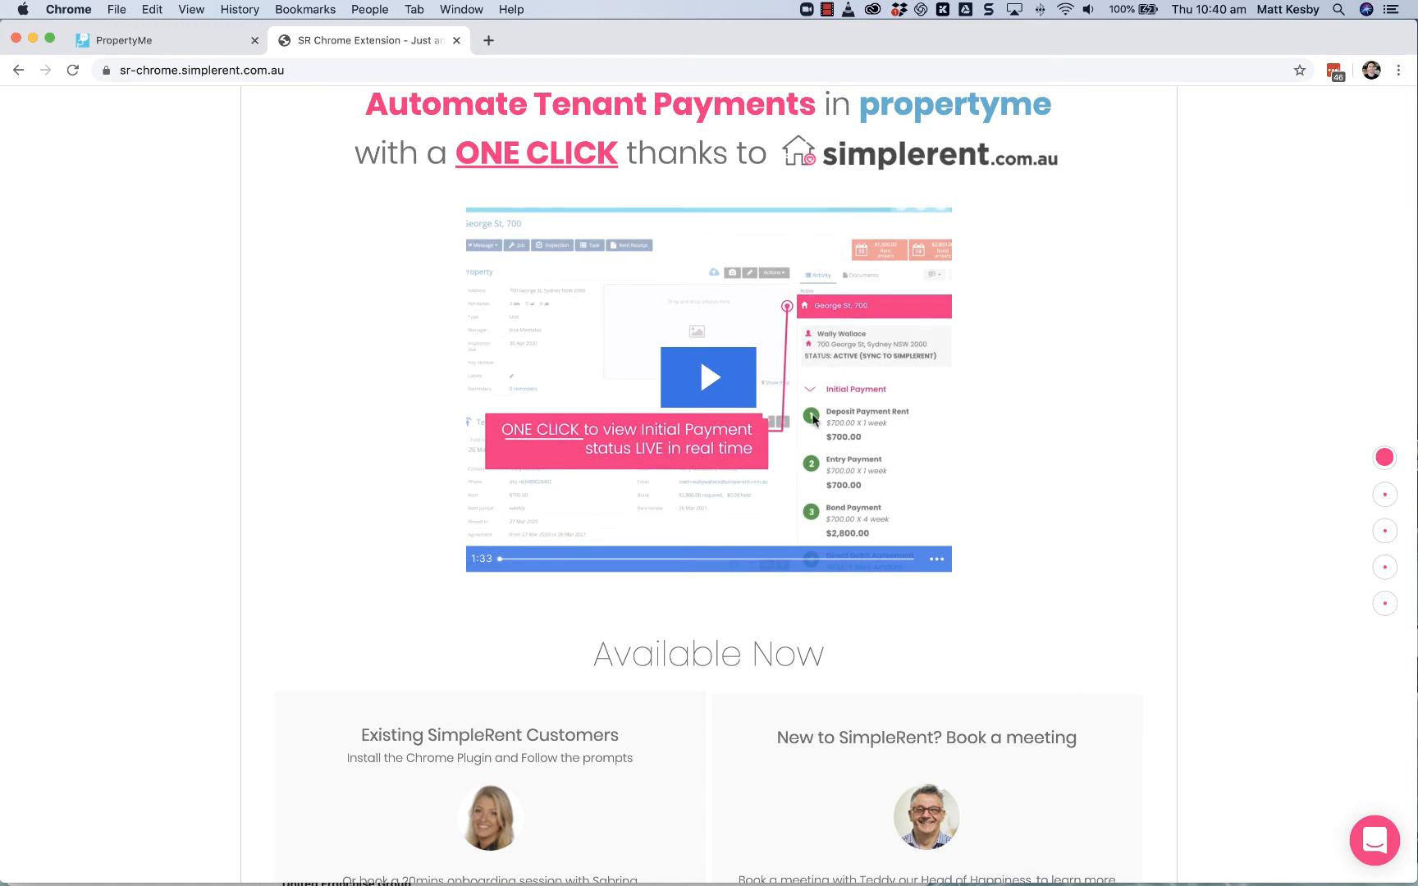
scroll(792, 466, down, 4)
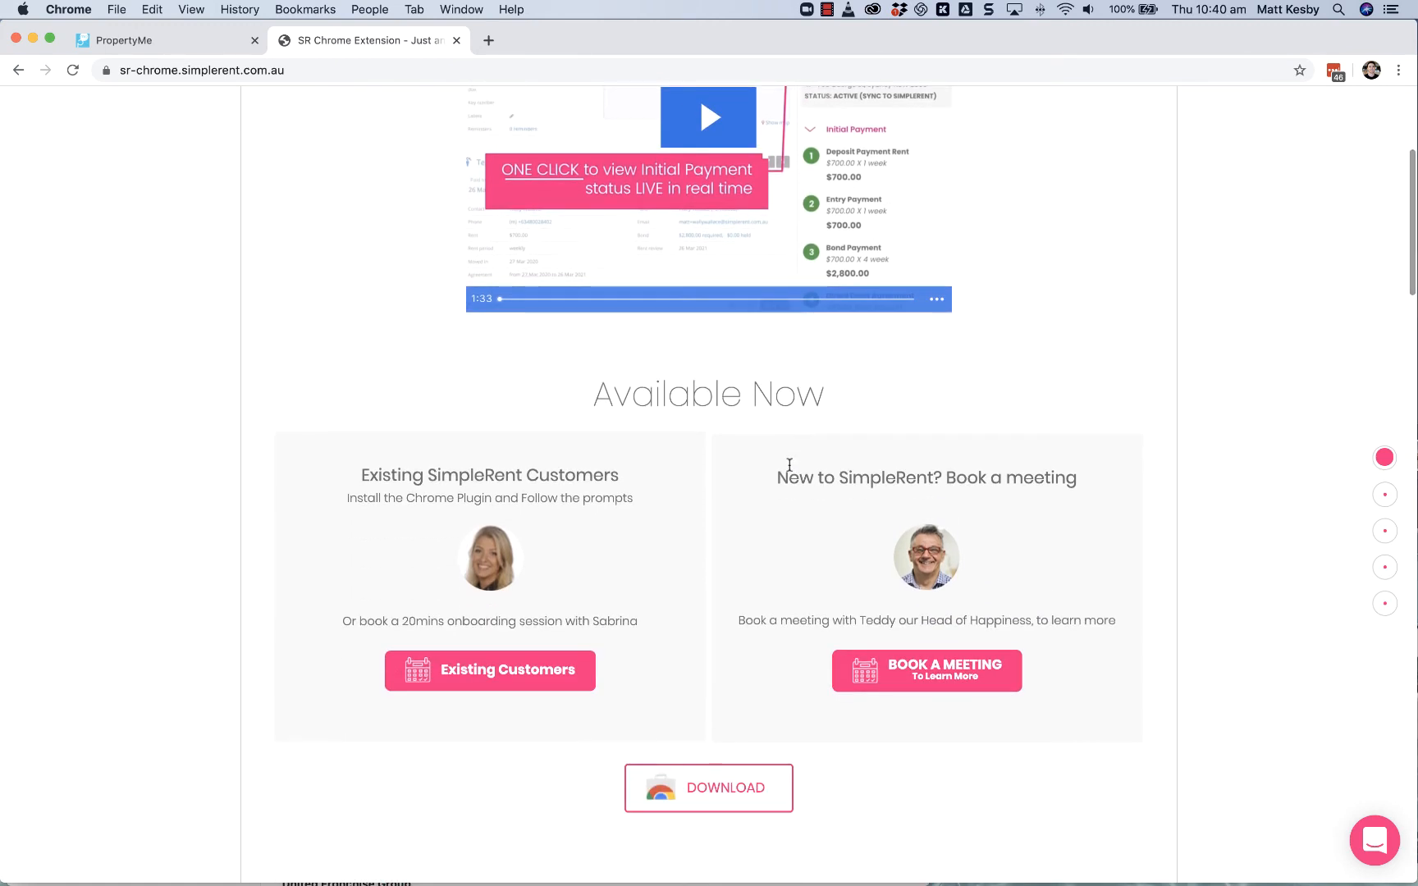
scroll(787, 469, down, 2)
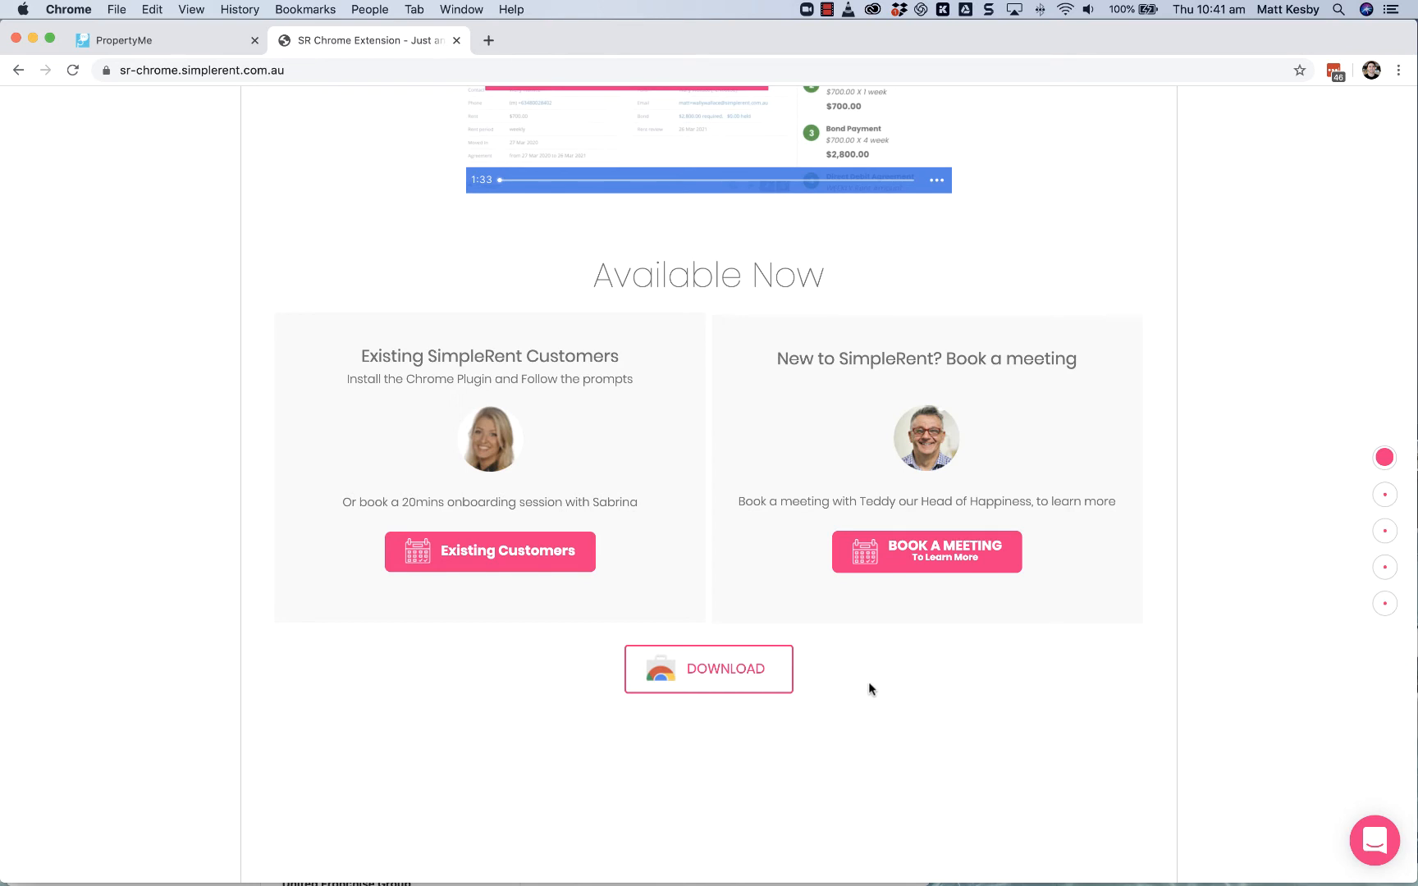
Step: Install the SimpleRent extension from its Chrome Web Store listing
click(700, 672)
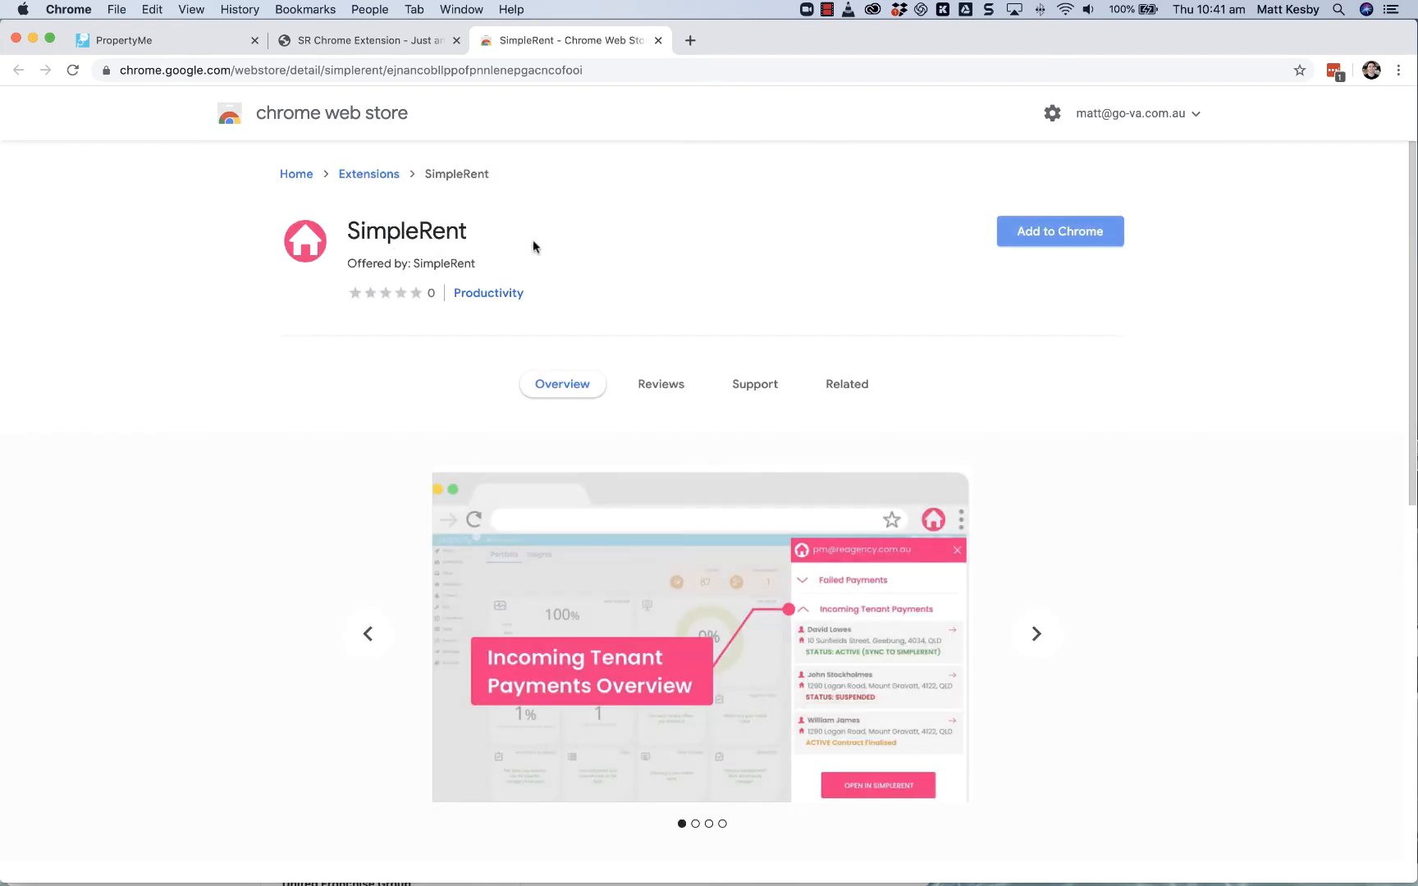
click(1059, 241)
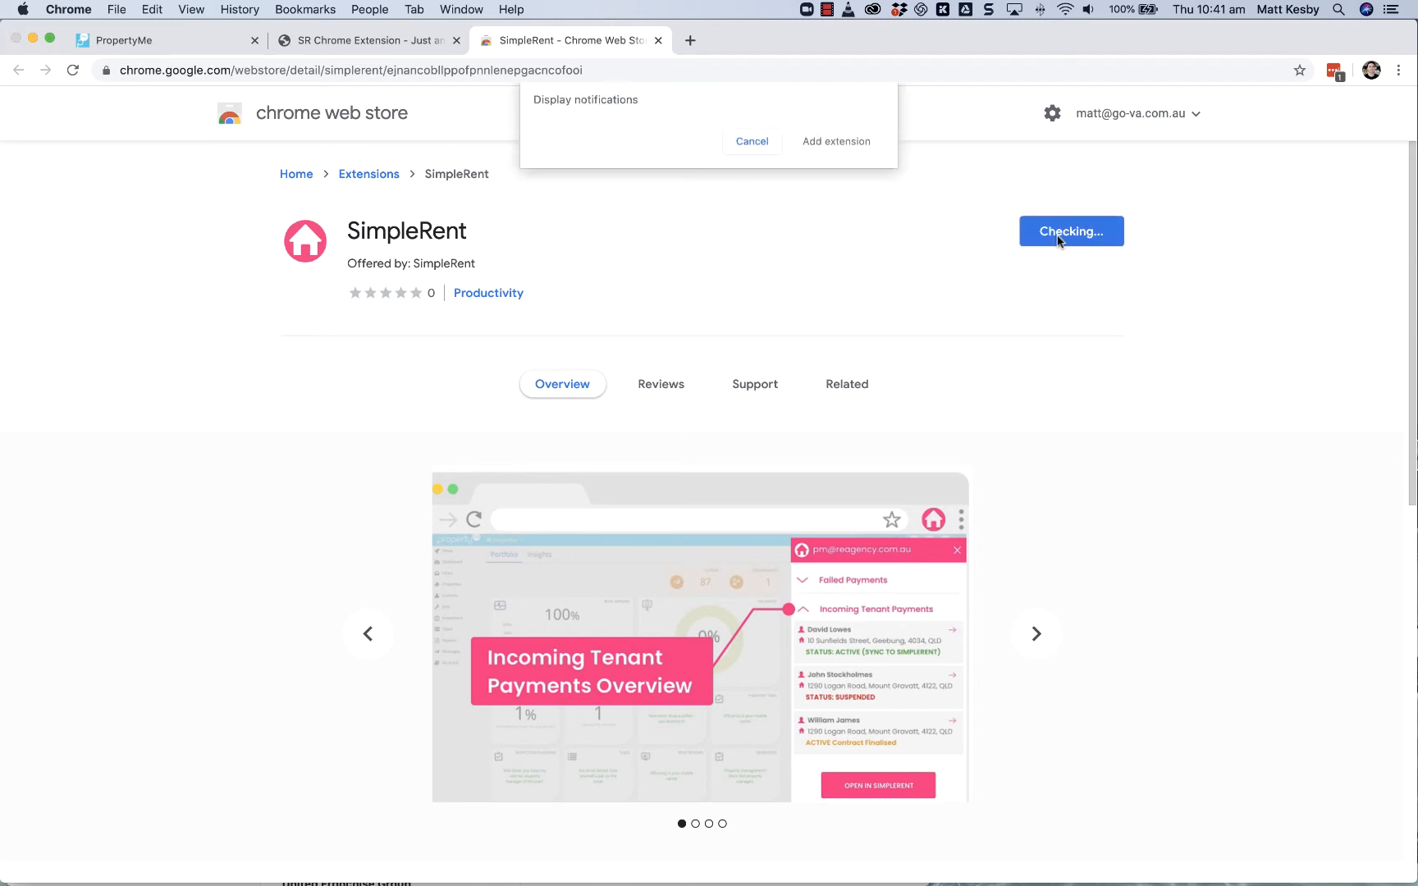
click(825, 282)
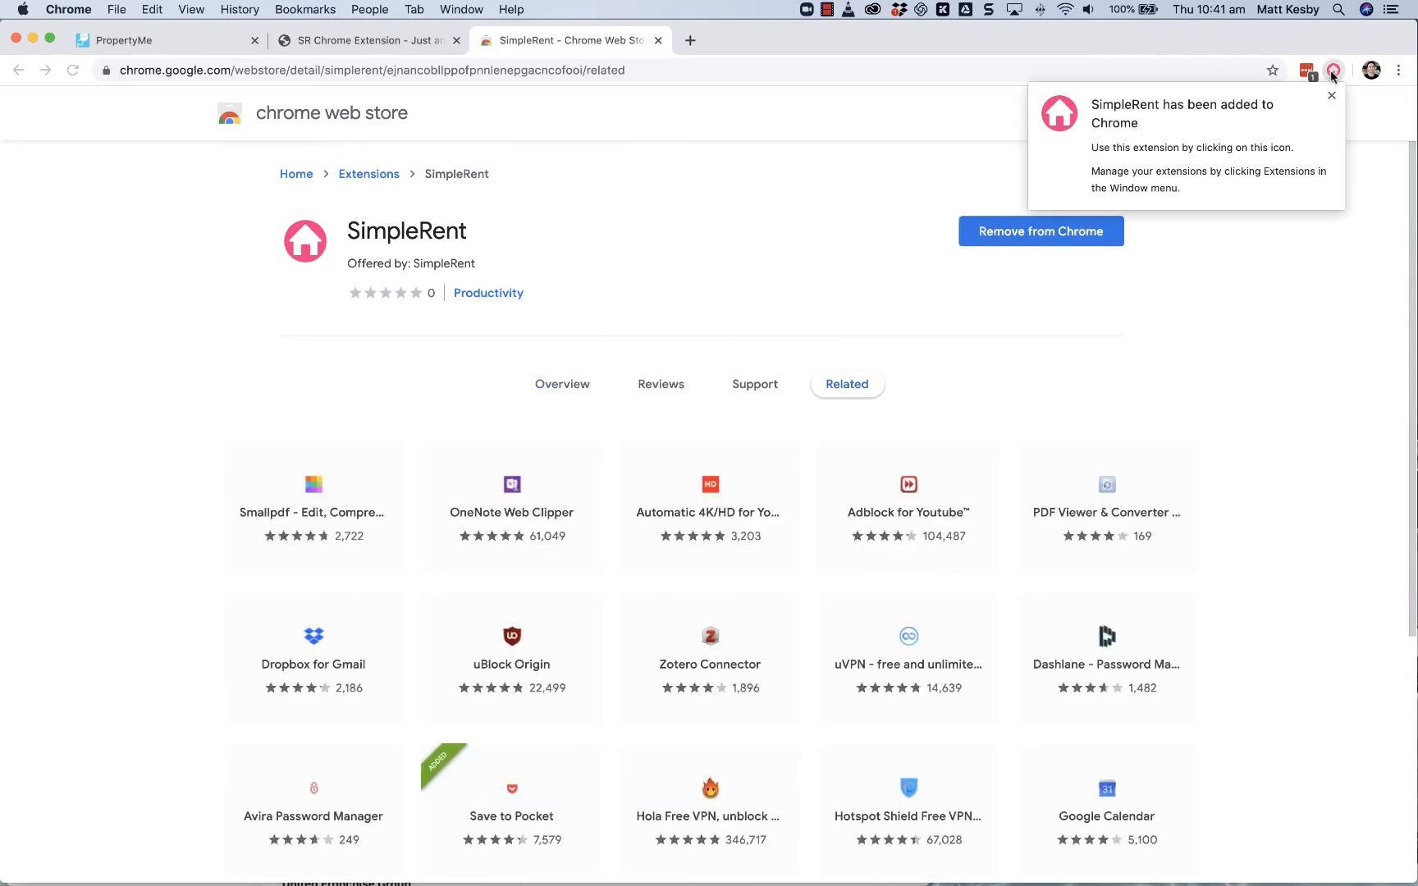
Step: Sign in to PropertyMe with the prefilled credentials and open the SimpleRent extension's login form
click(188, 45)
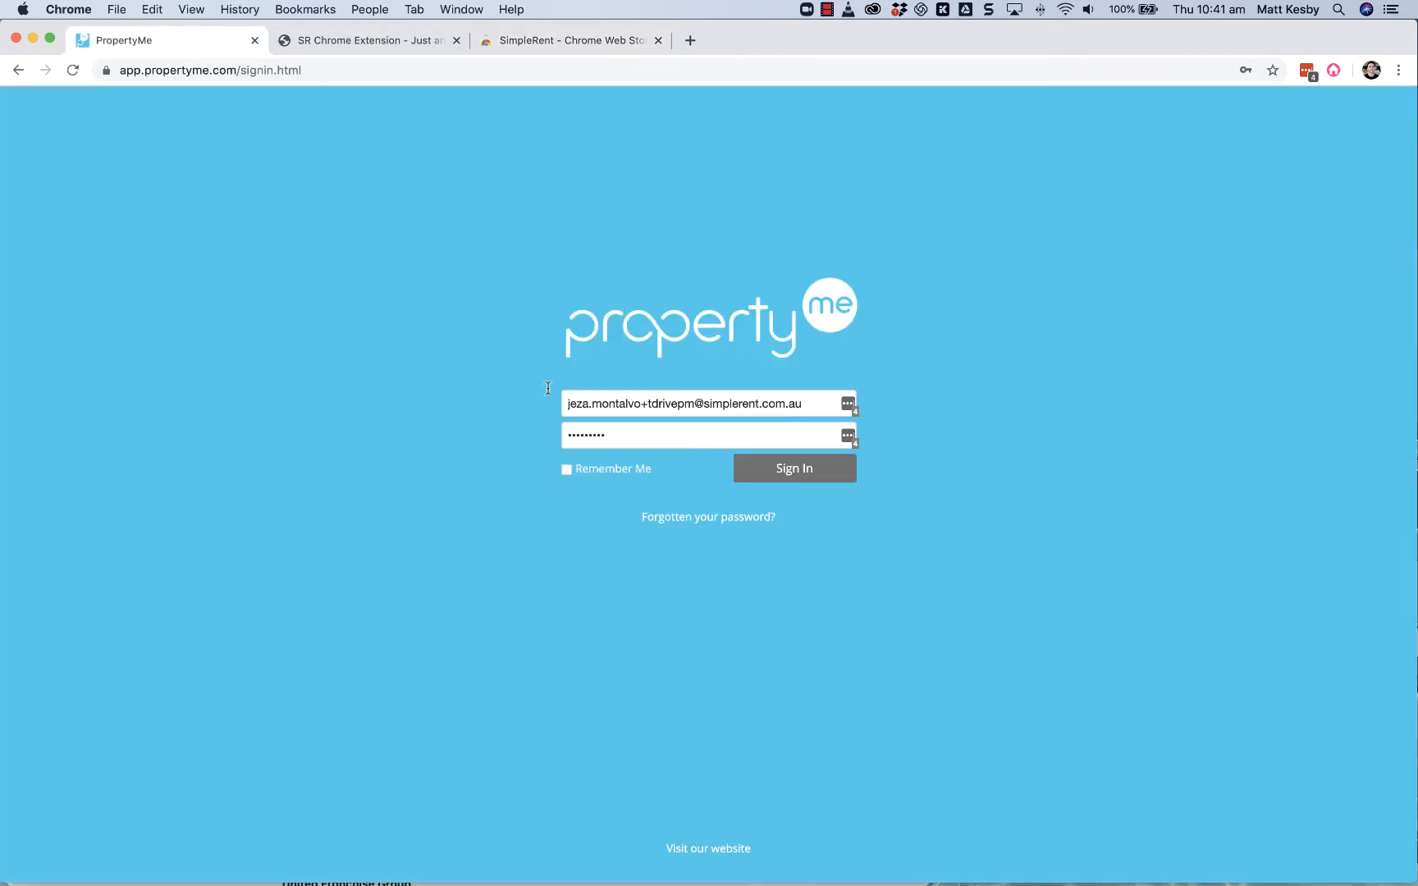
click(804, 475)
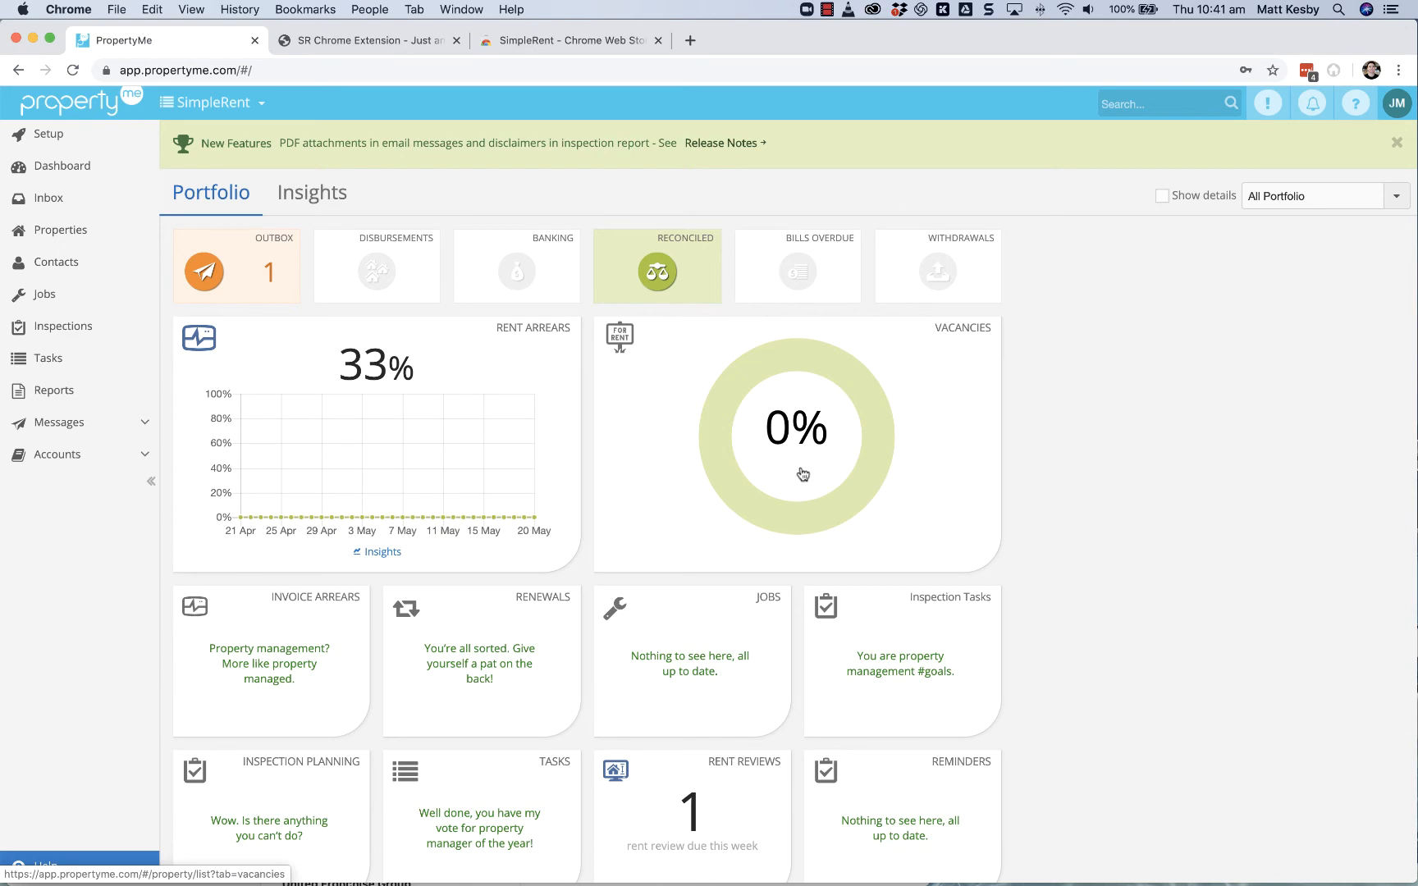
click(1335, 74)
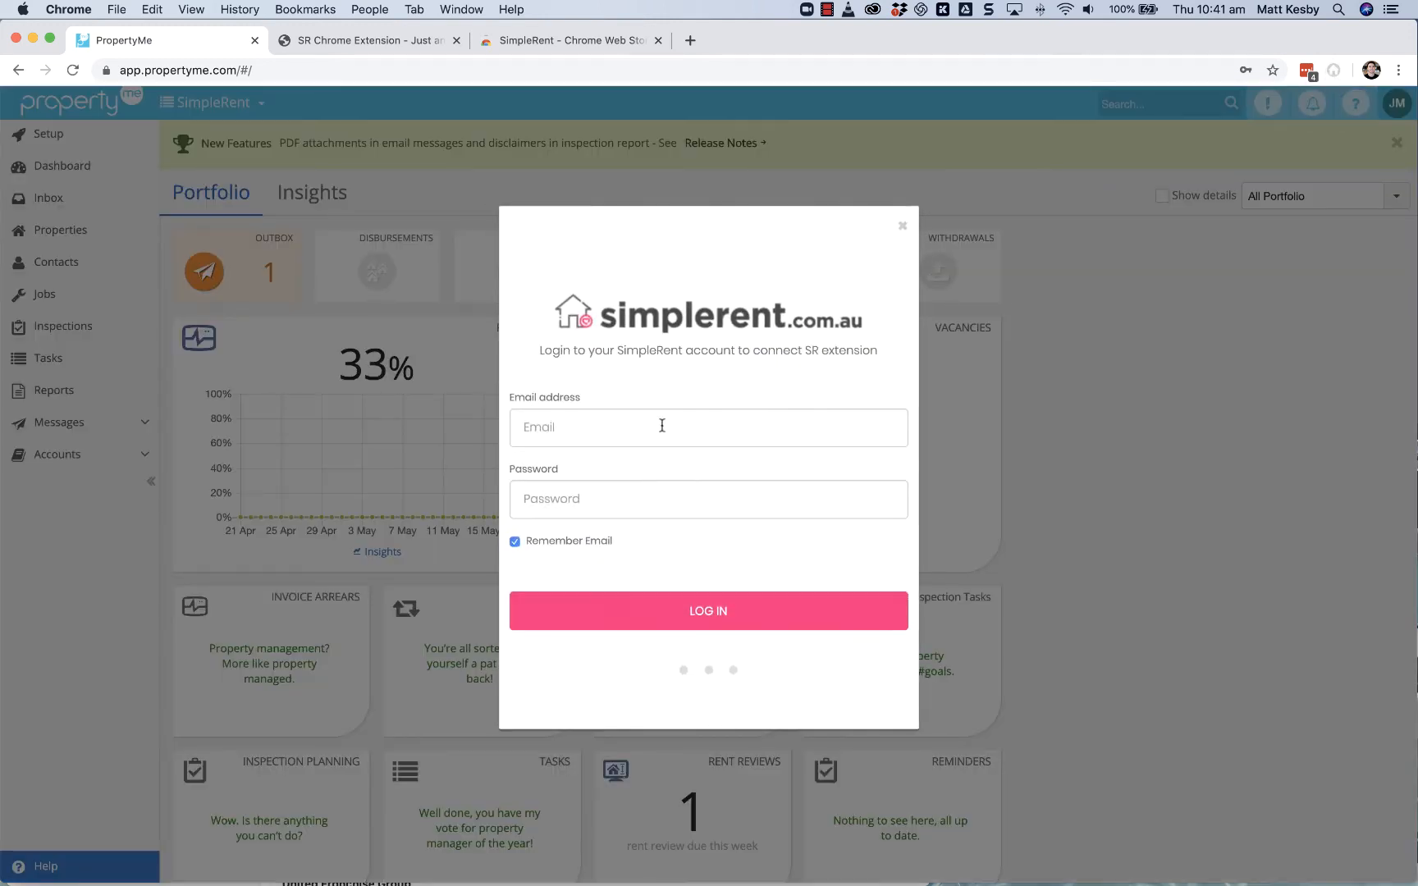
Step: Log in to the SimpleRent extension with the property manager's account email and password
click(662, 424)
key(Down)
key(Down)
key(Return)
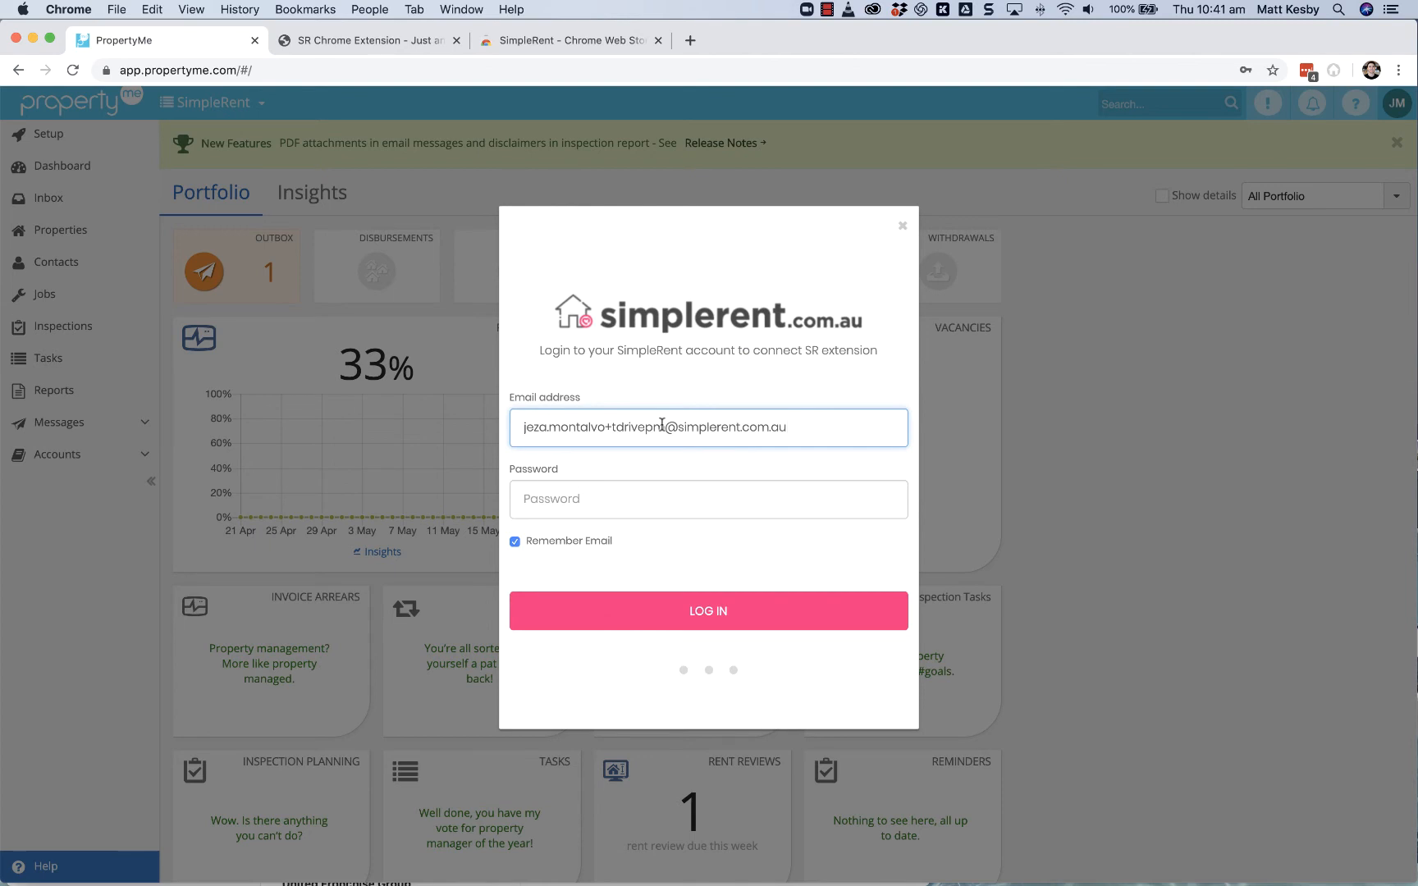
click(716, 616)
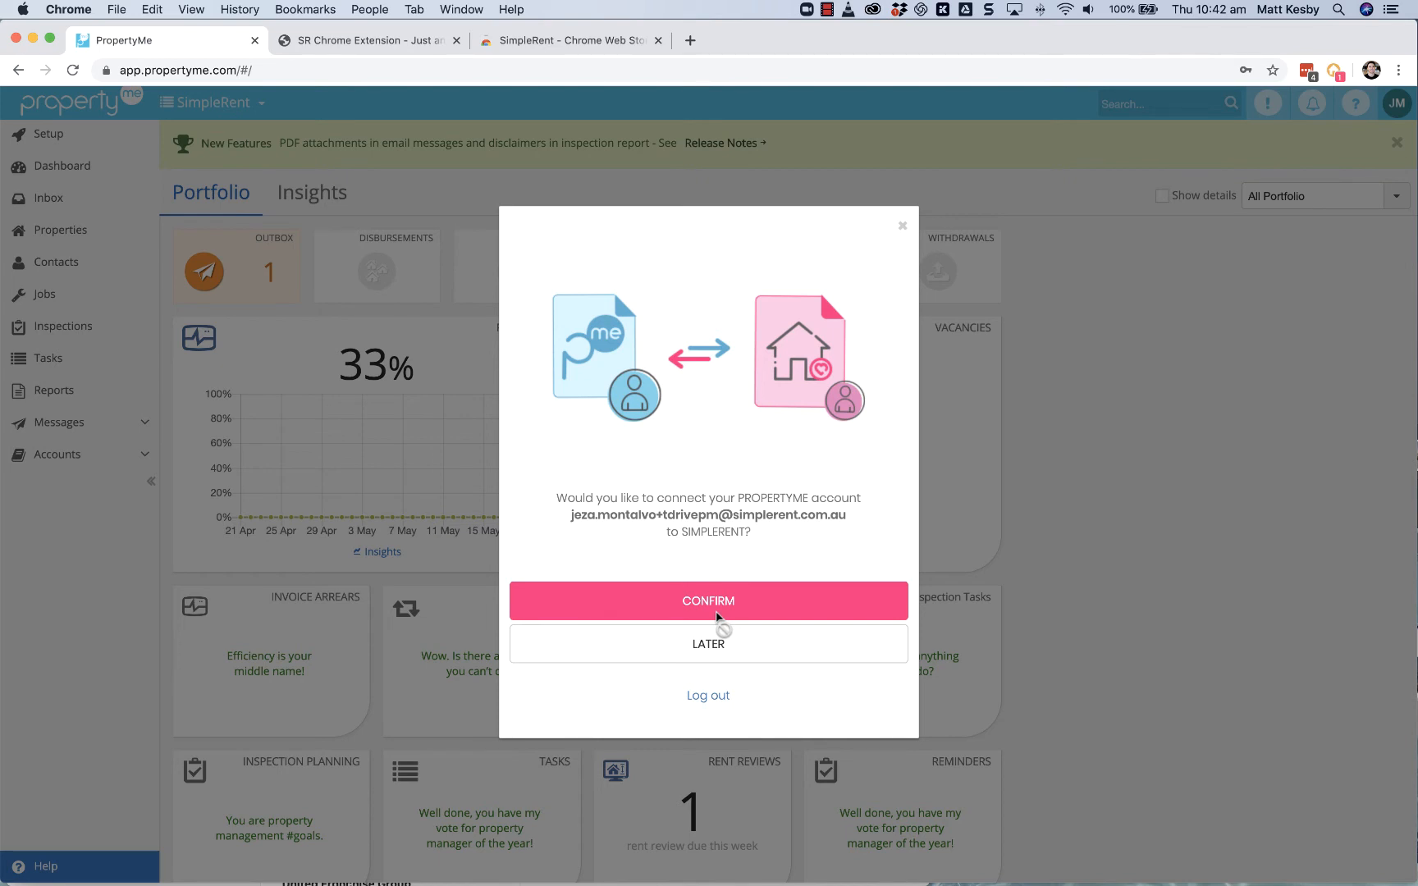
Step: Confirm connecting the PropertyMe account to SimpleRent and sign in with the property manager's email and account password
click(712, 604)
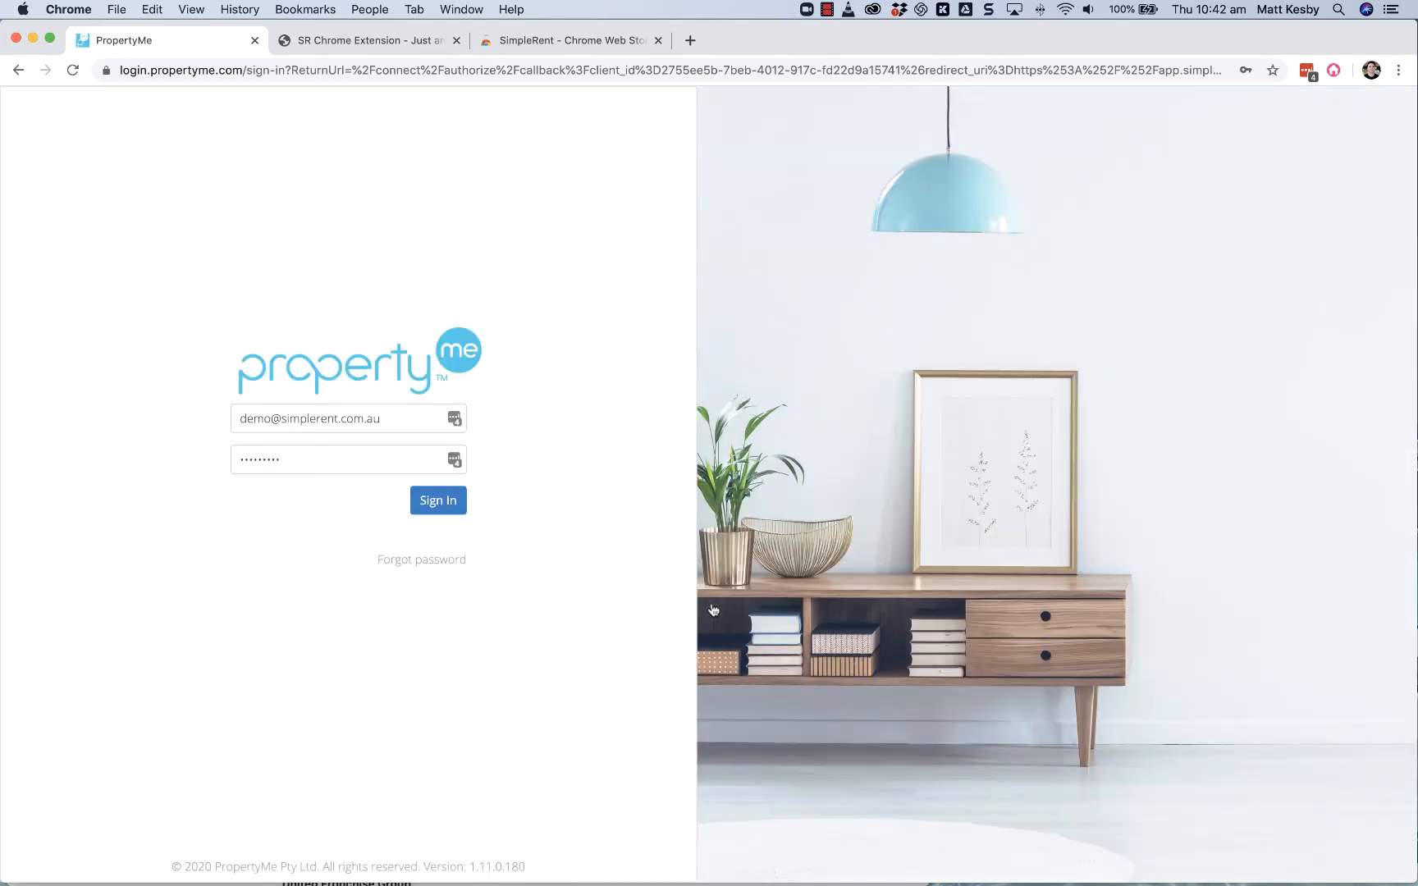
triple_click(361, 420)
key(super+v)
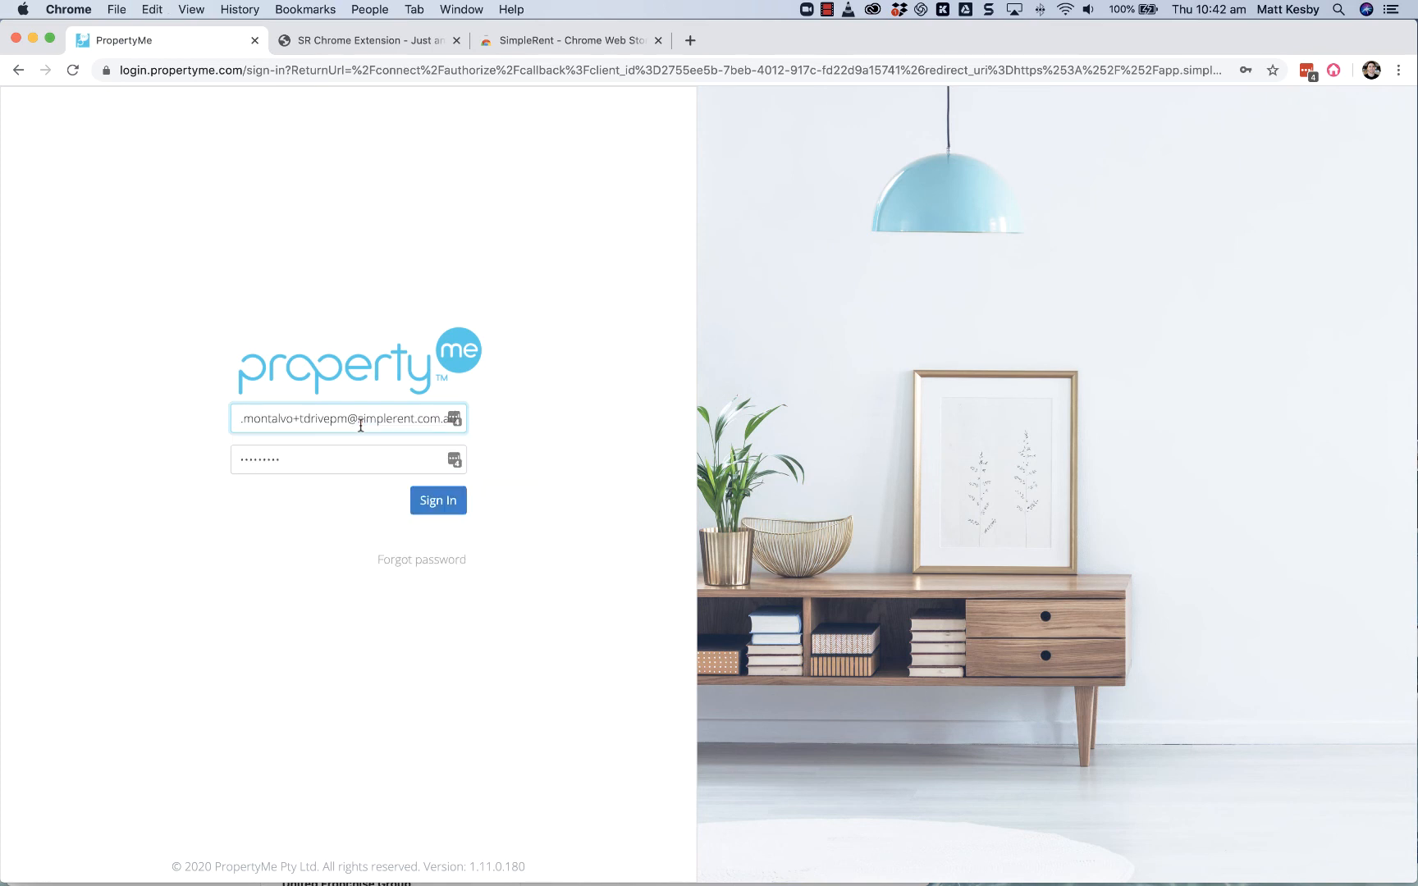
click(346, 459)
drag(346, 459, 155, 459)
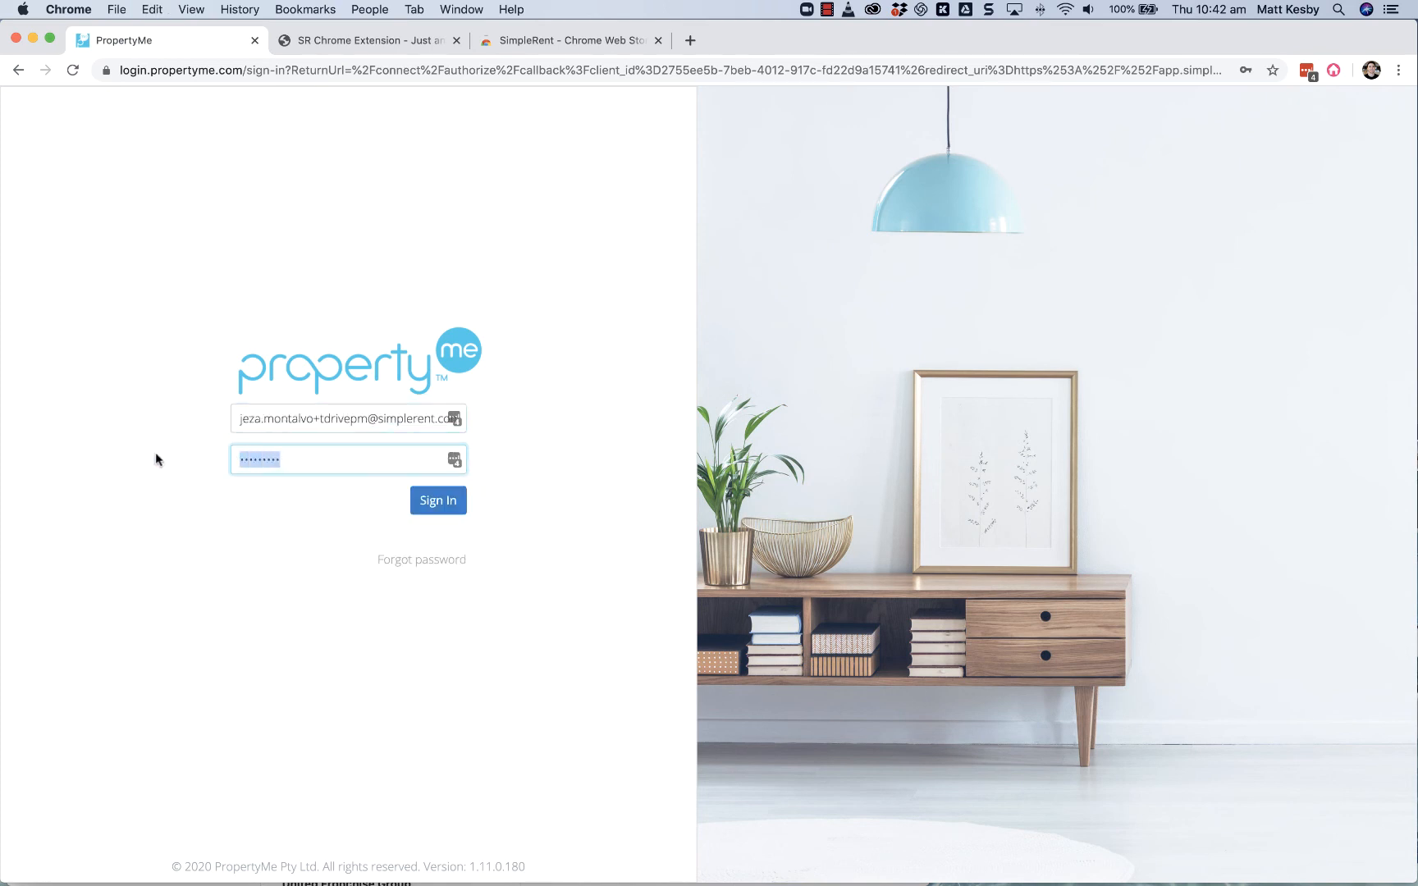
key(super+v)
click(443, 501)
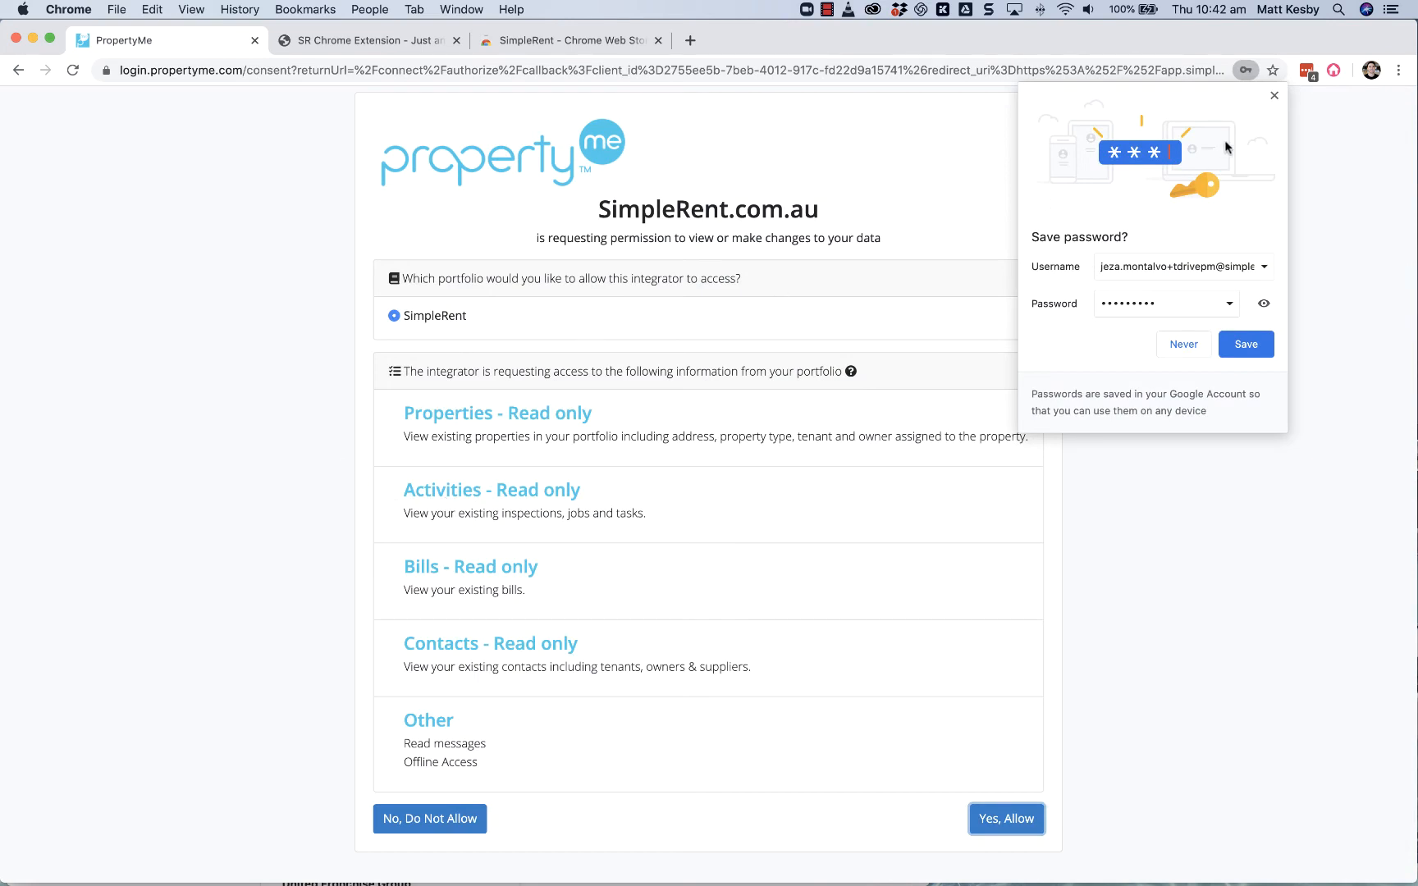
Step: Dismiss the offer to save the password and allow SimpleRent.com.au access to the SimpleRent portfolio
click(1275, 96)
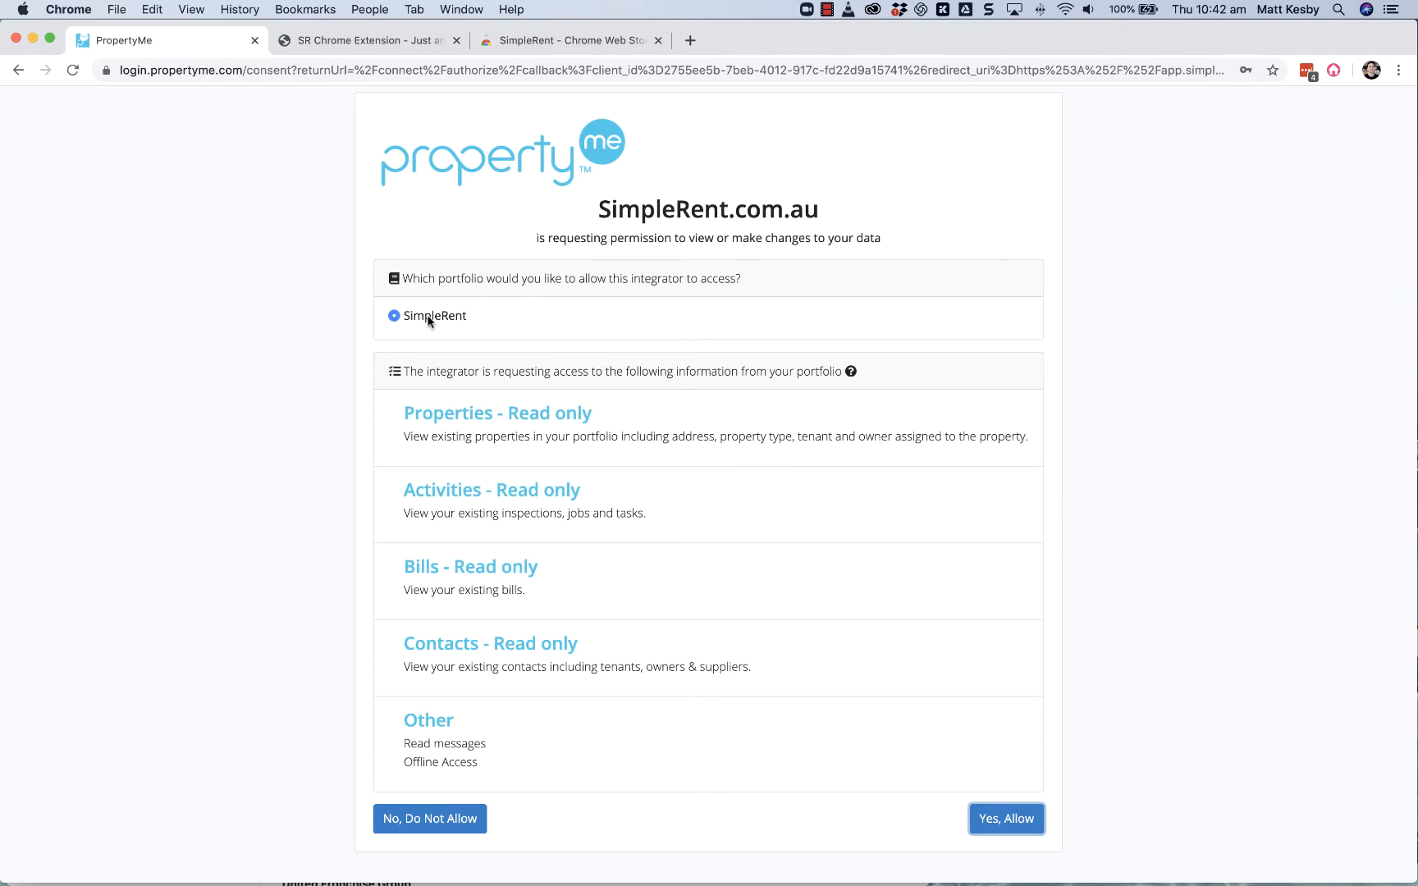
click(1007, 823)
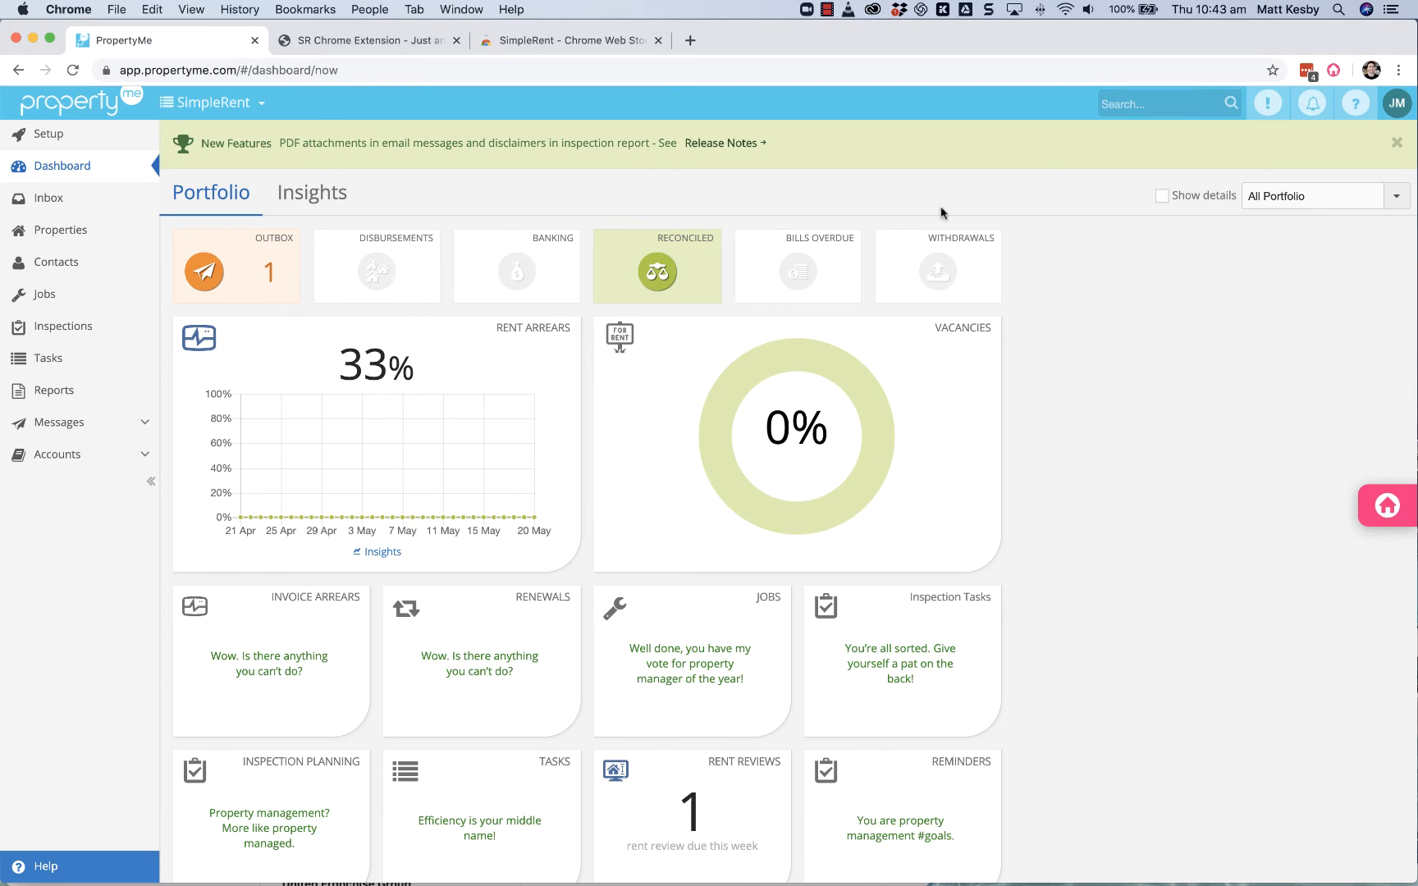
Step: View the Failed Payments summary in the SimpleRent extension and open the full SimpleRent dashboard from it
click(1395, 506)
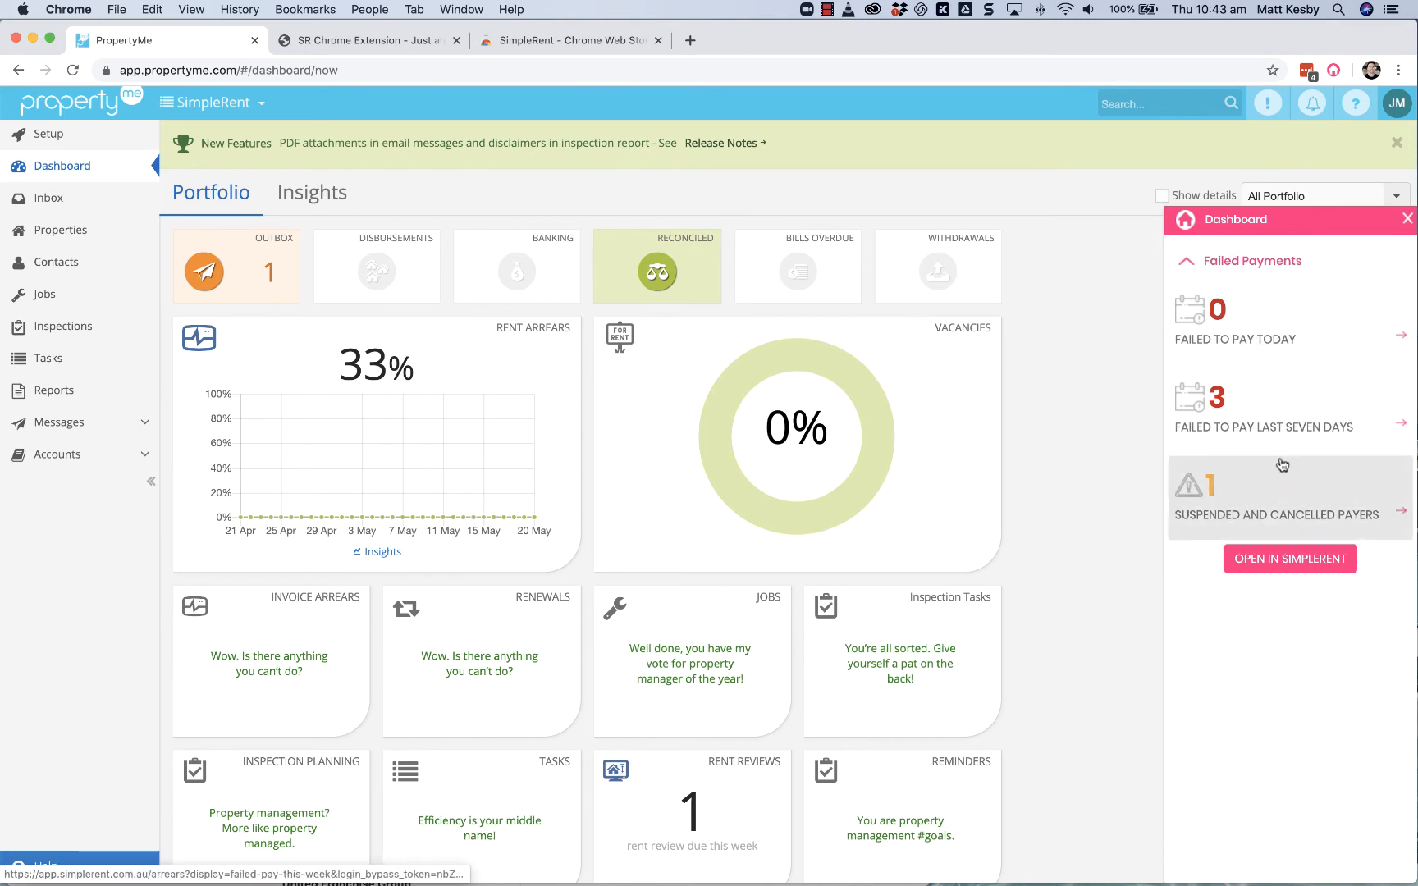
click(1278, 562)
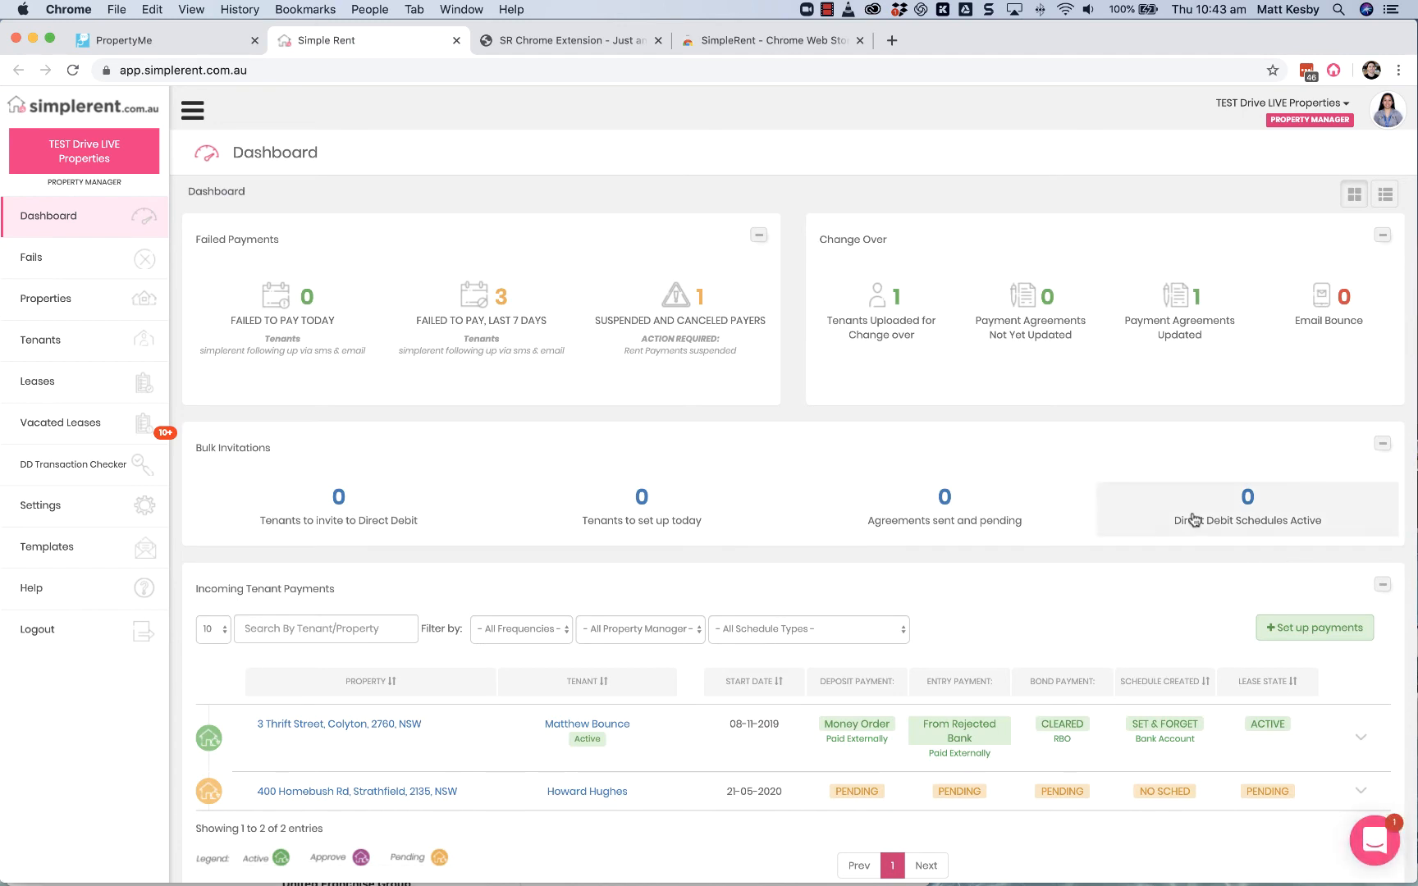
Step: Return to PropertyMe, find the untenanted property in the properties list and start assigning a tenant to it
click(200, 43)
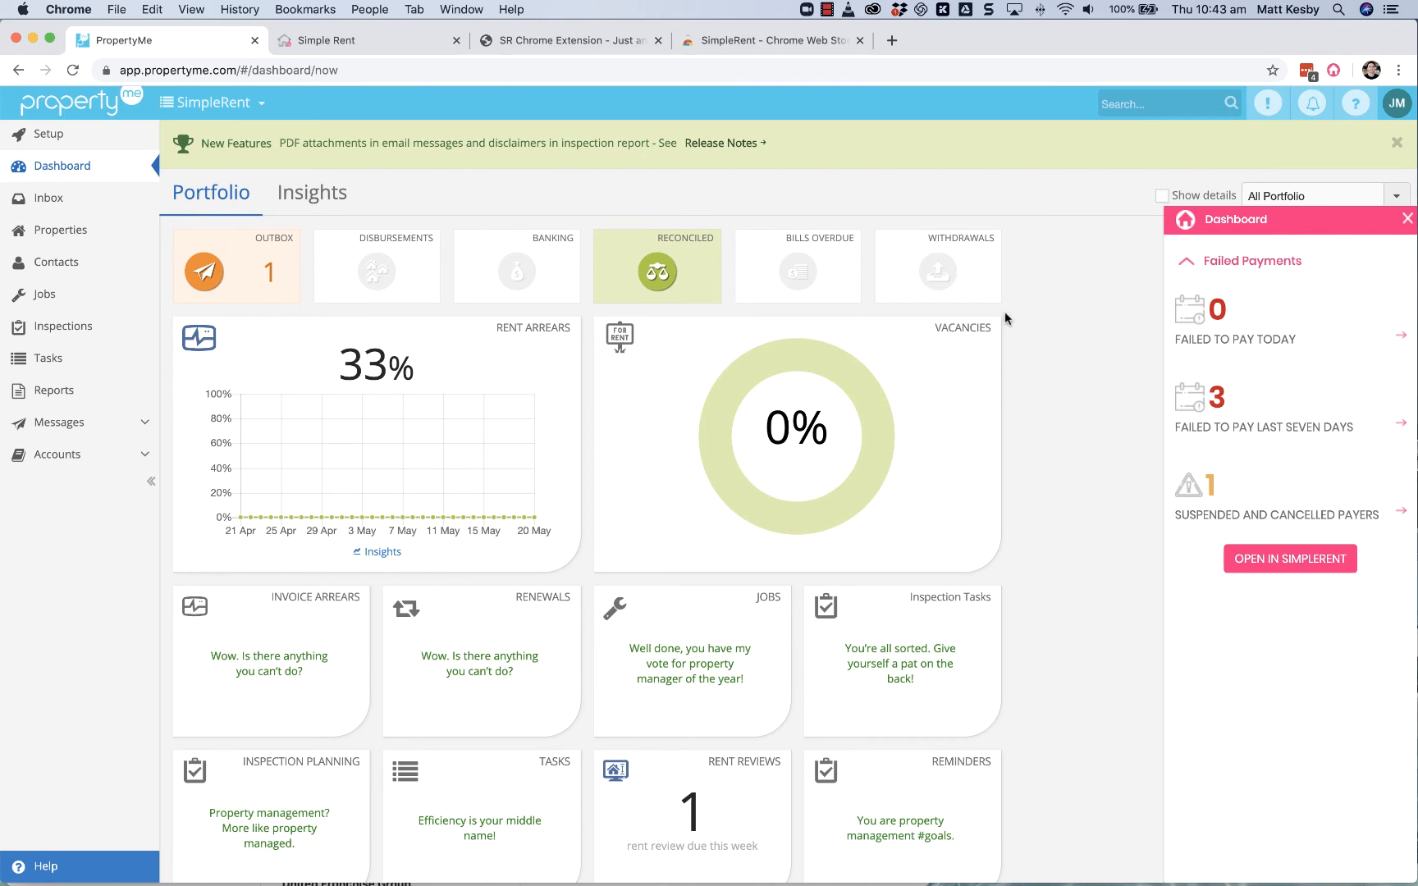
click(52, 232)
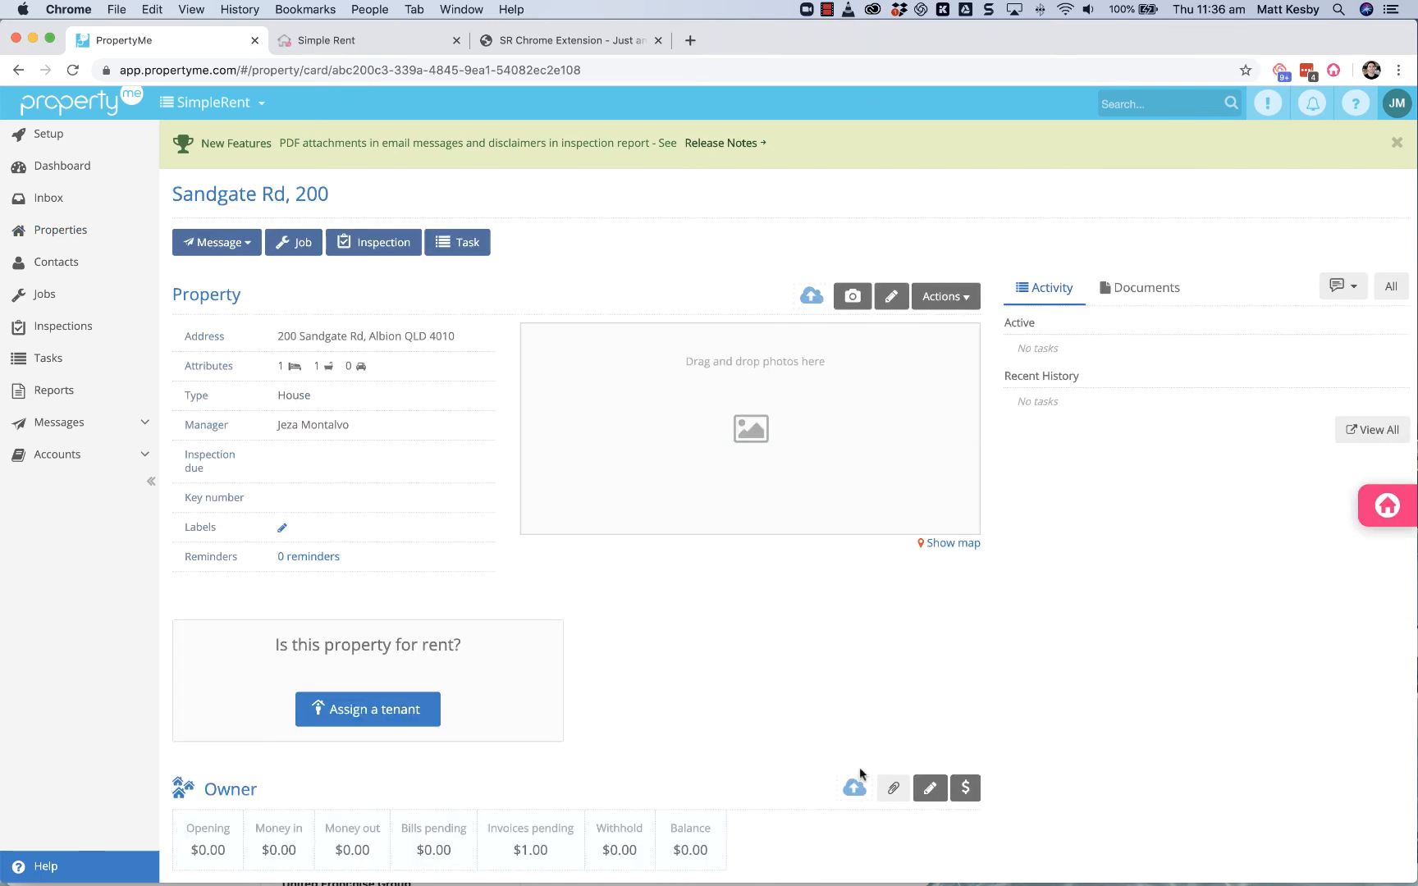
click(382, 710)
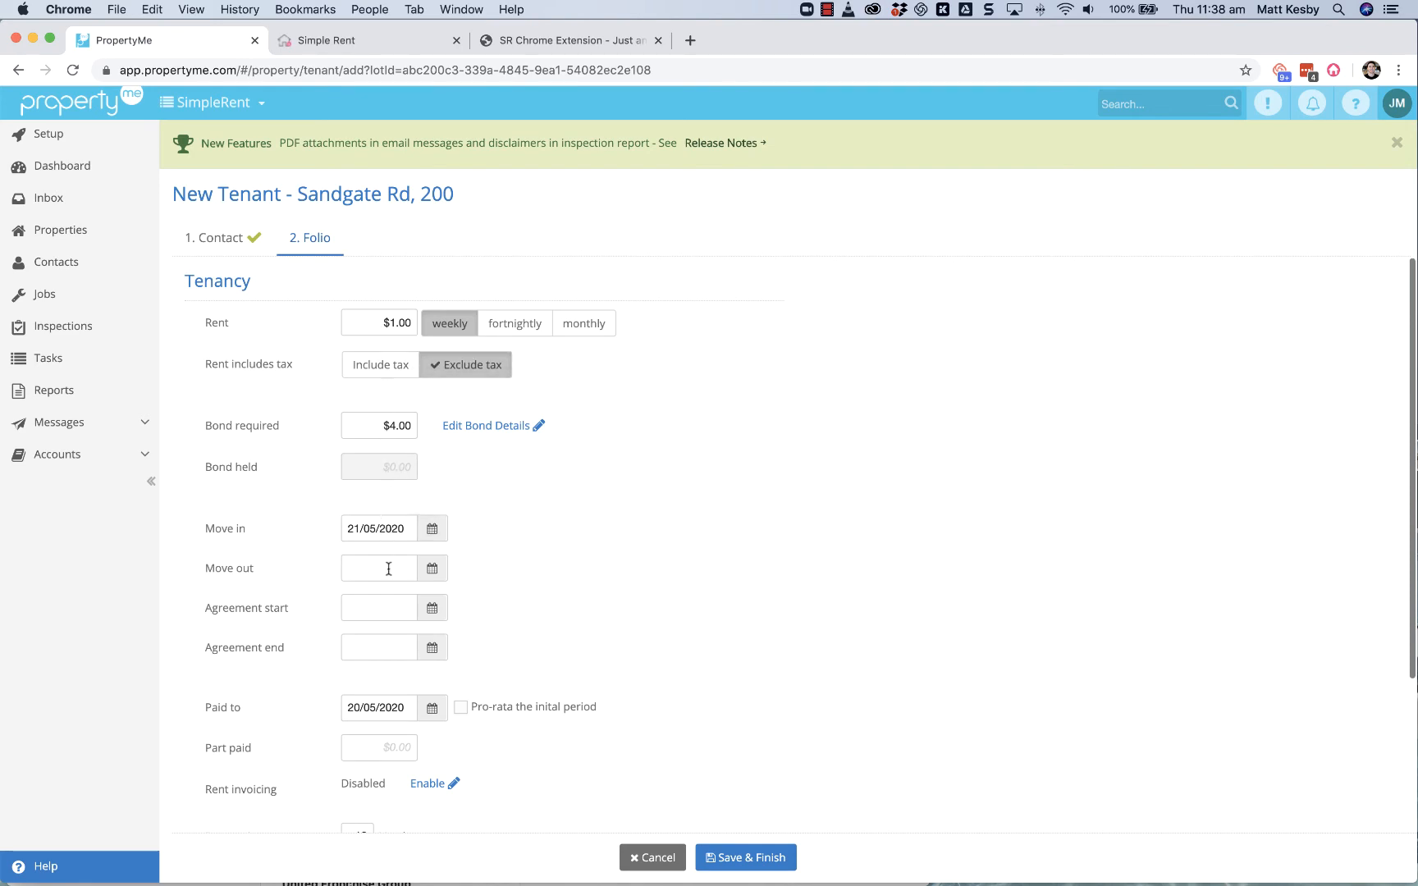
Step: Fill in the tenancy's agreement start as 21/05/2020 and agreement end as 20/05/2021
click(377, 614)
key(Tab)
key(Tab)
scroll(378, 615, down, 3)
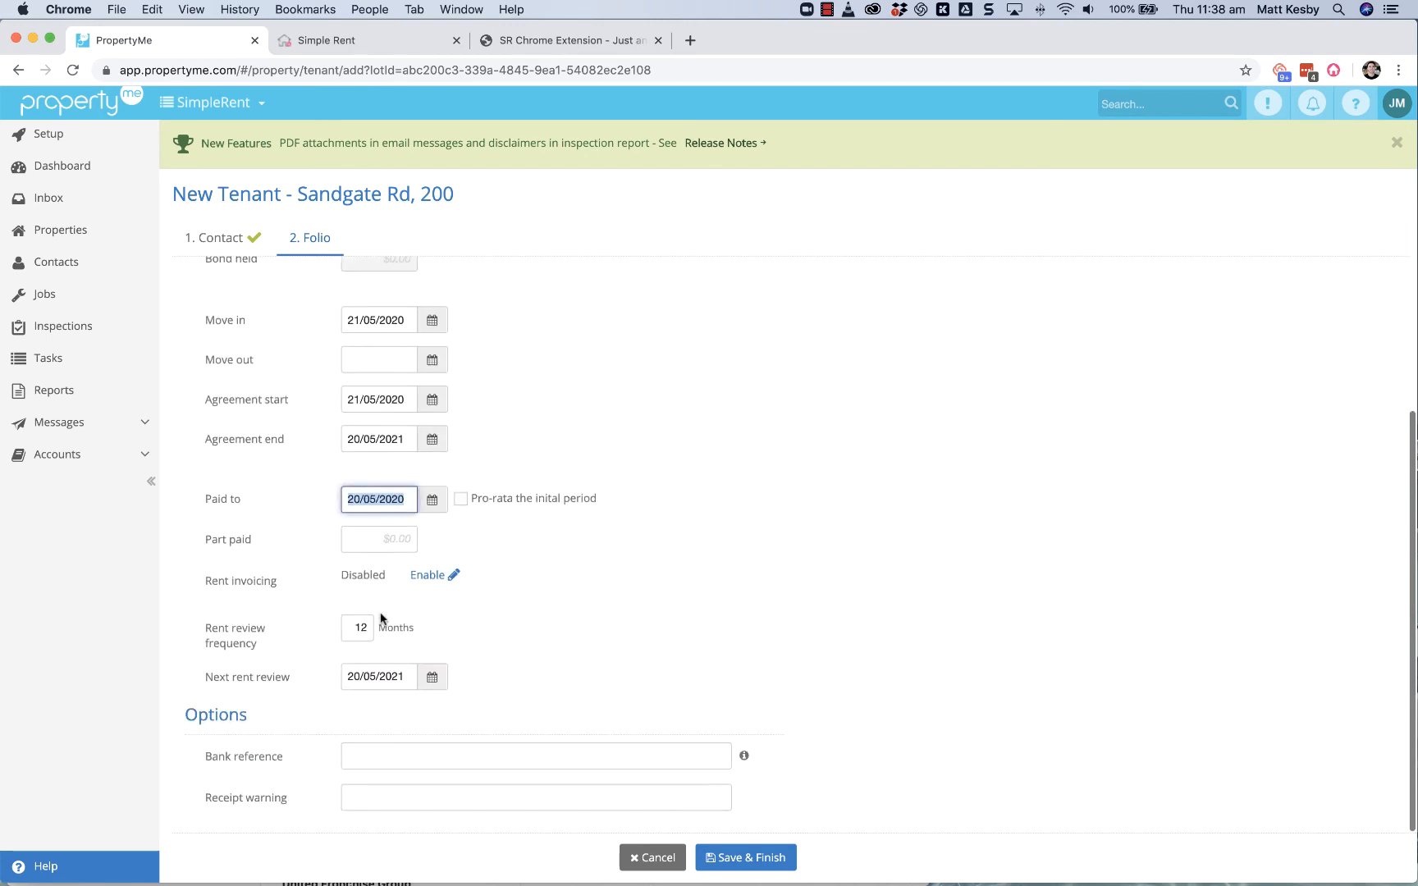
Step: Paste the tenant's bank reference into the folio options and save the new tenancy
click(379, 753)
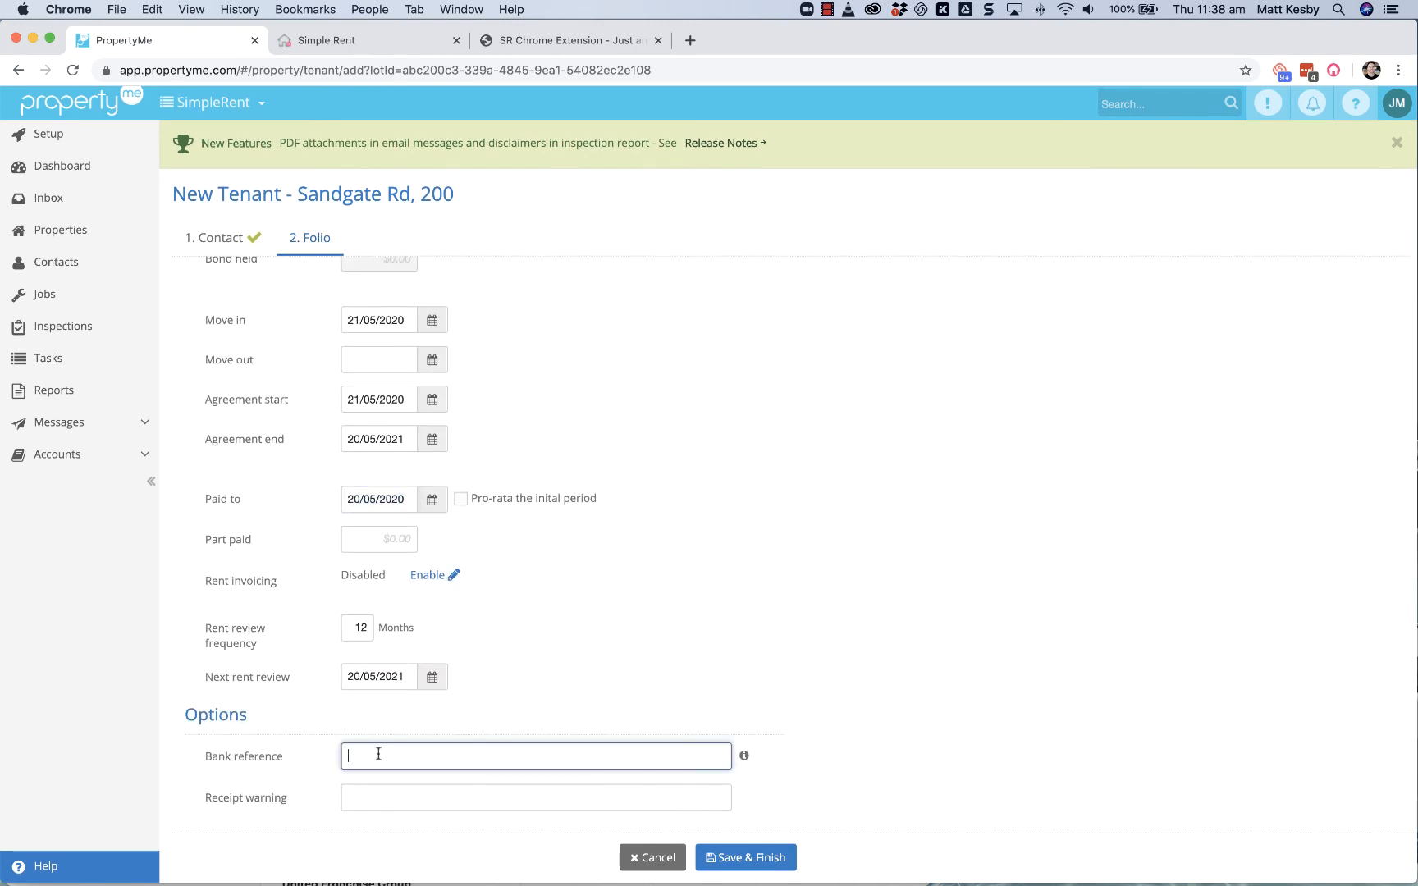
key(super+v)
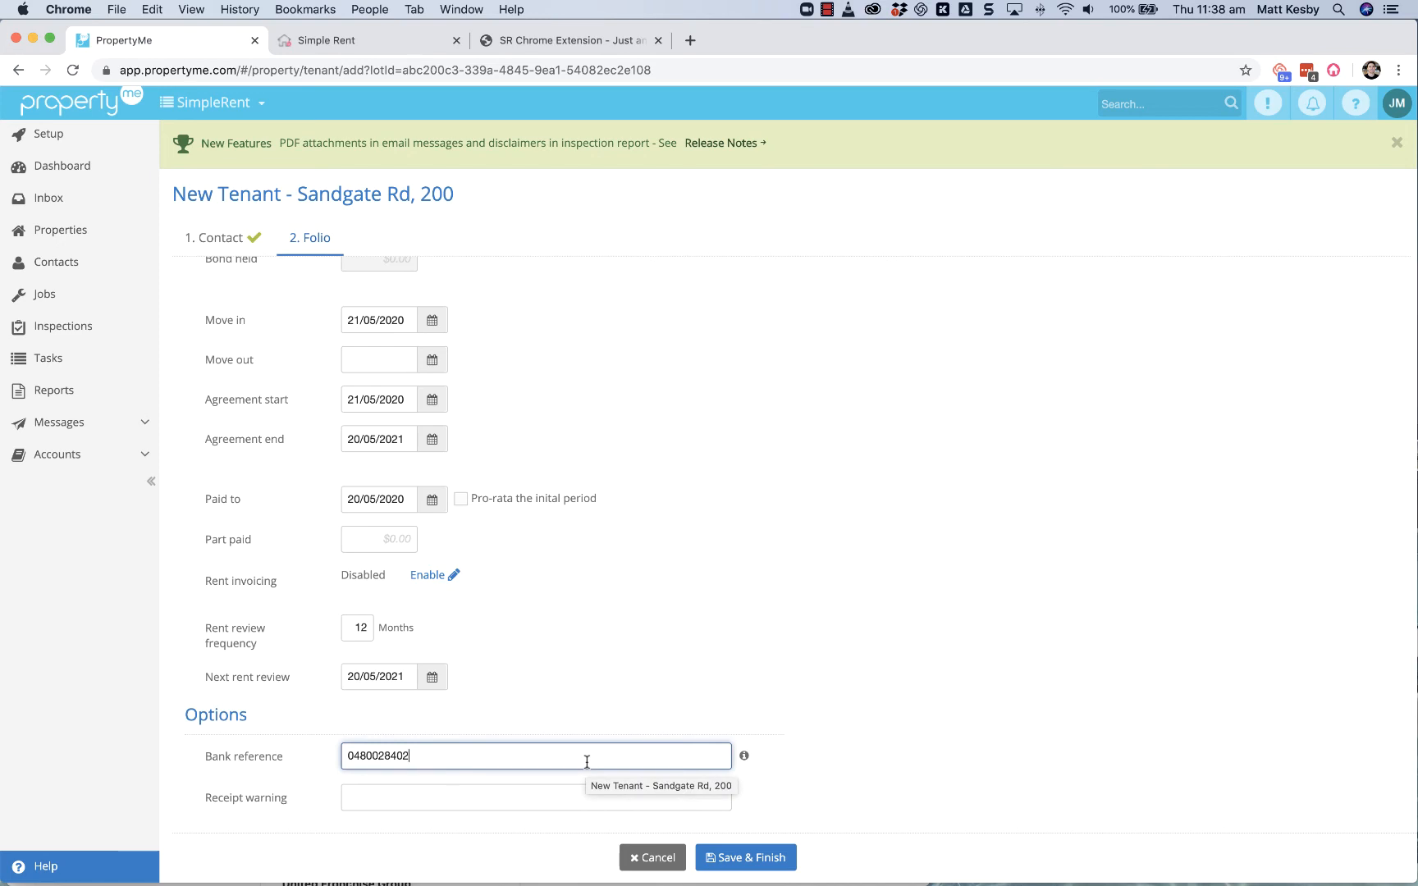
key(Return)
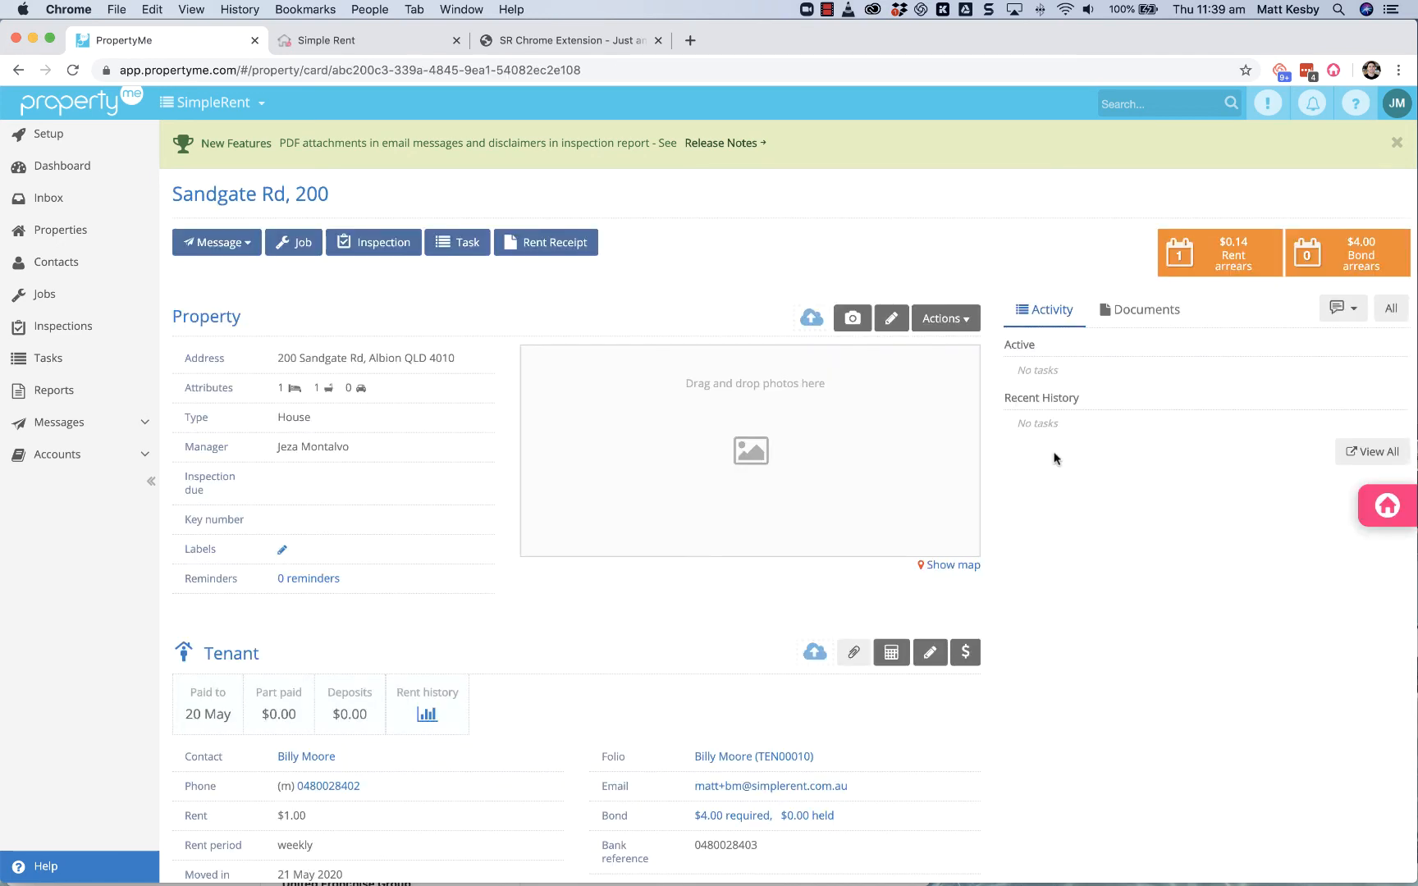
Step: Review the property's tenancy details in the SimpleRent extension and sync them to SimpleRent with Send Email and Send SMS enabled
click(1379, 506)
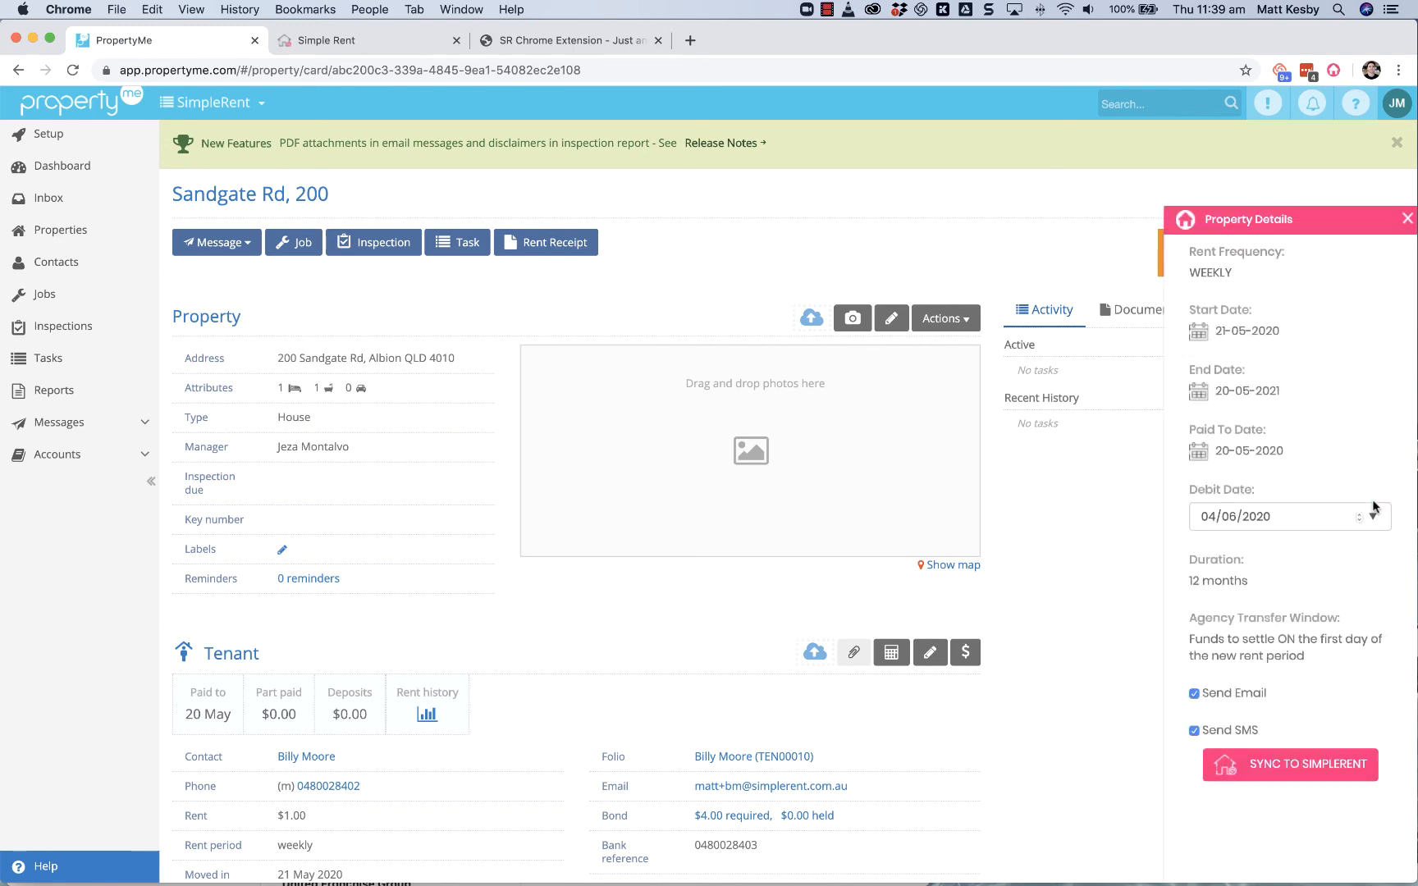
scroll(1278, 320, down, 1)
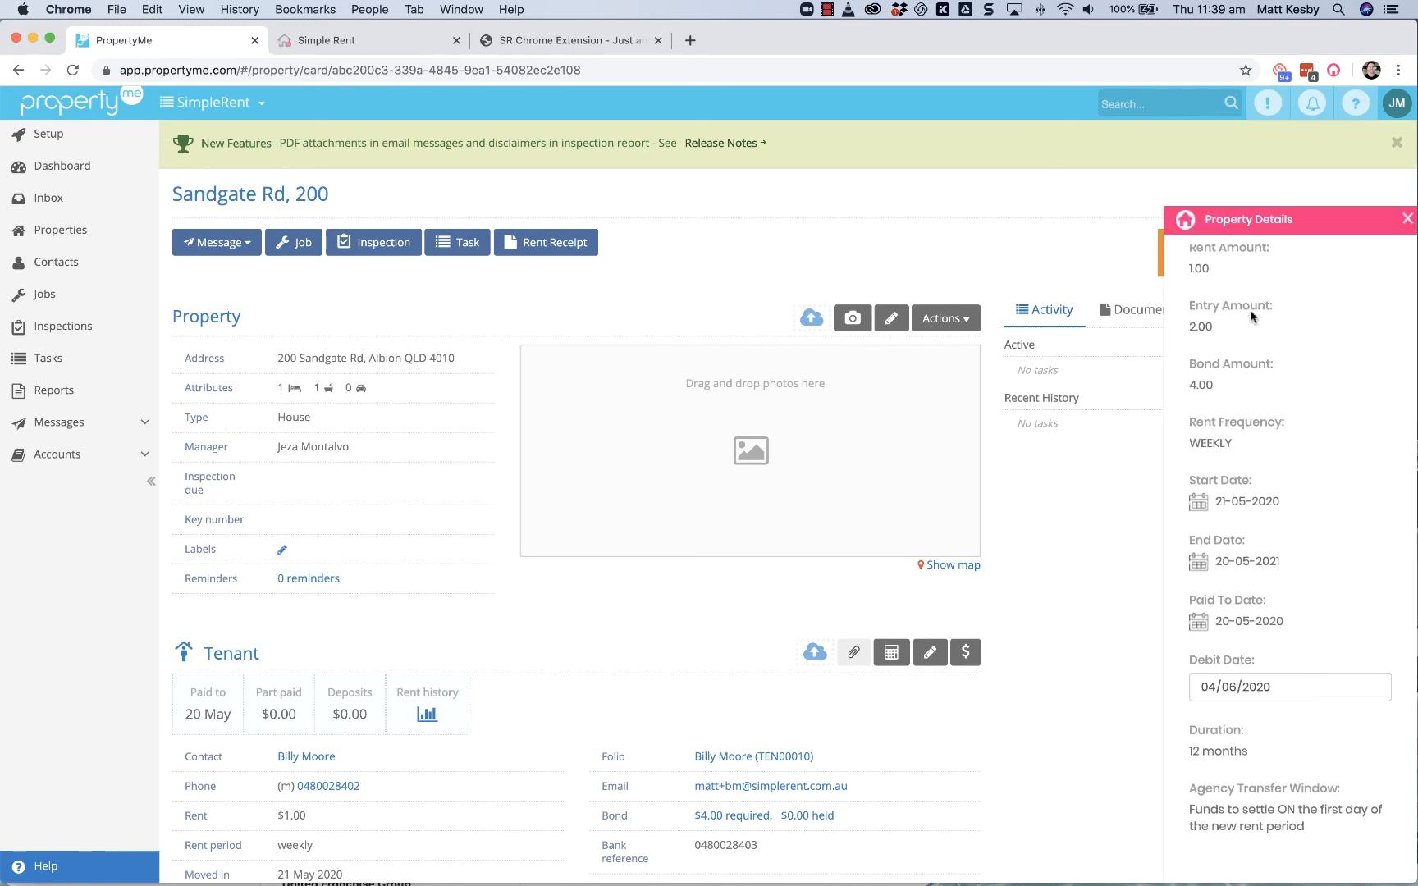
scroll(1260, 398, down, 5)
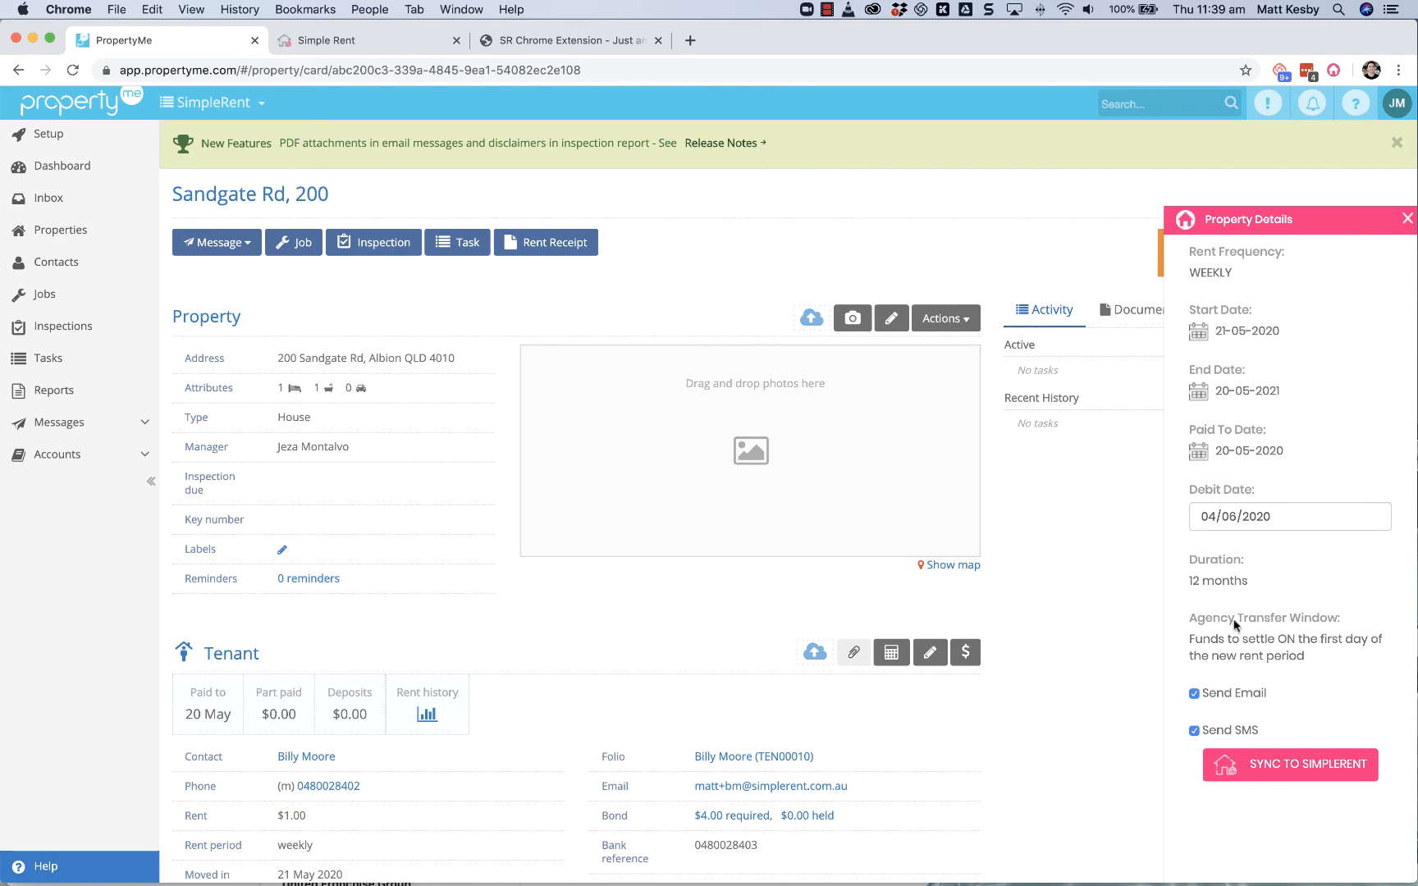
click(1299, 773)
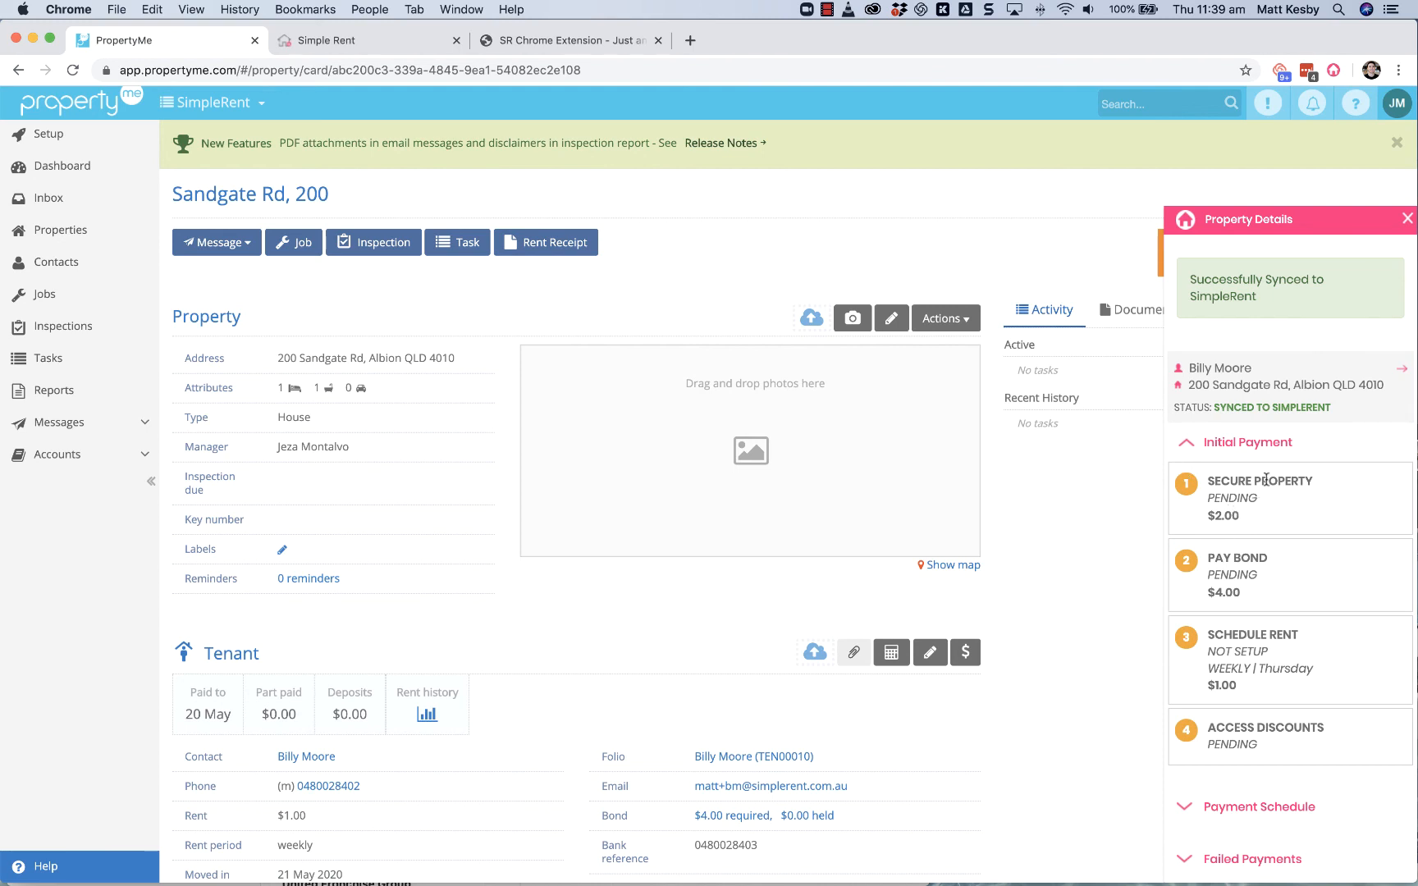
Step: Check the synced tenant's initial payment status in the extension and open the tenant's lease details in SimpleRent
click(1220, 375)
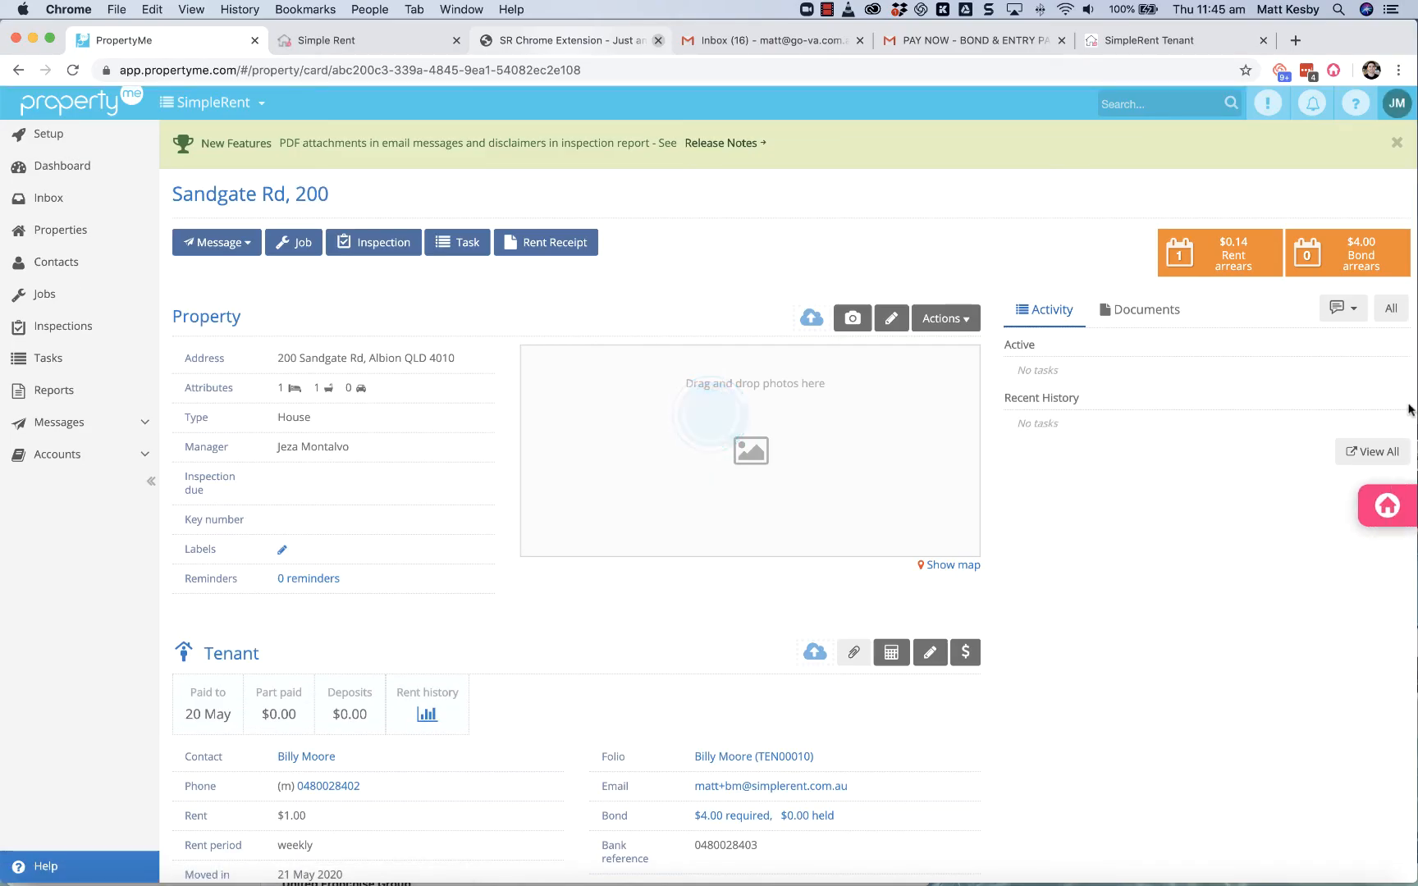
click(1387, 507)
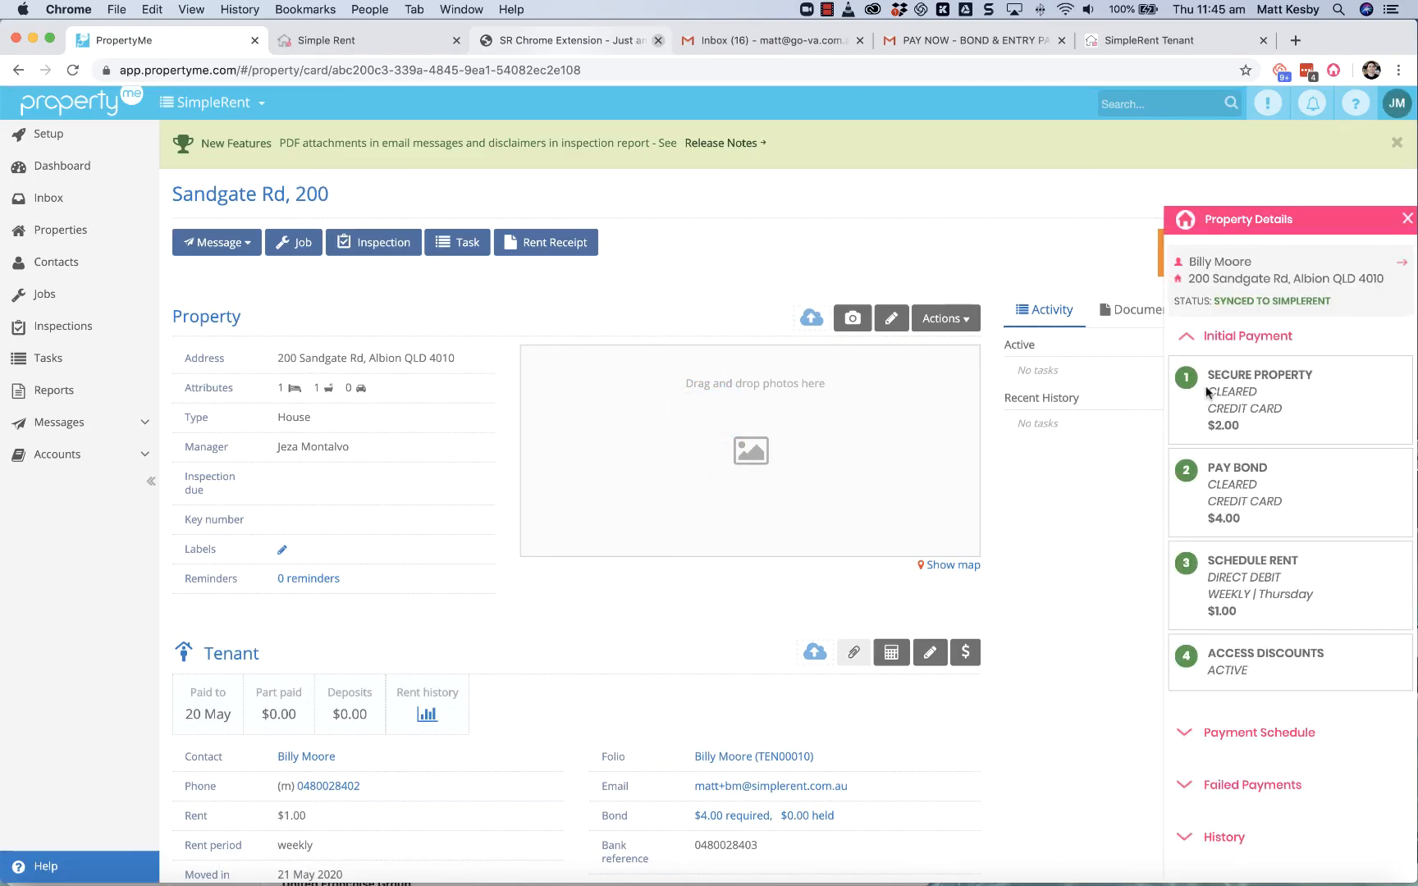
click(1245, 283)
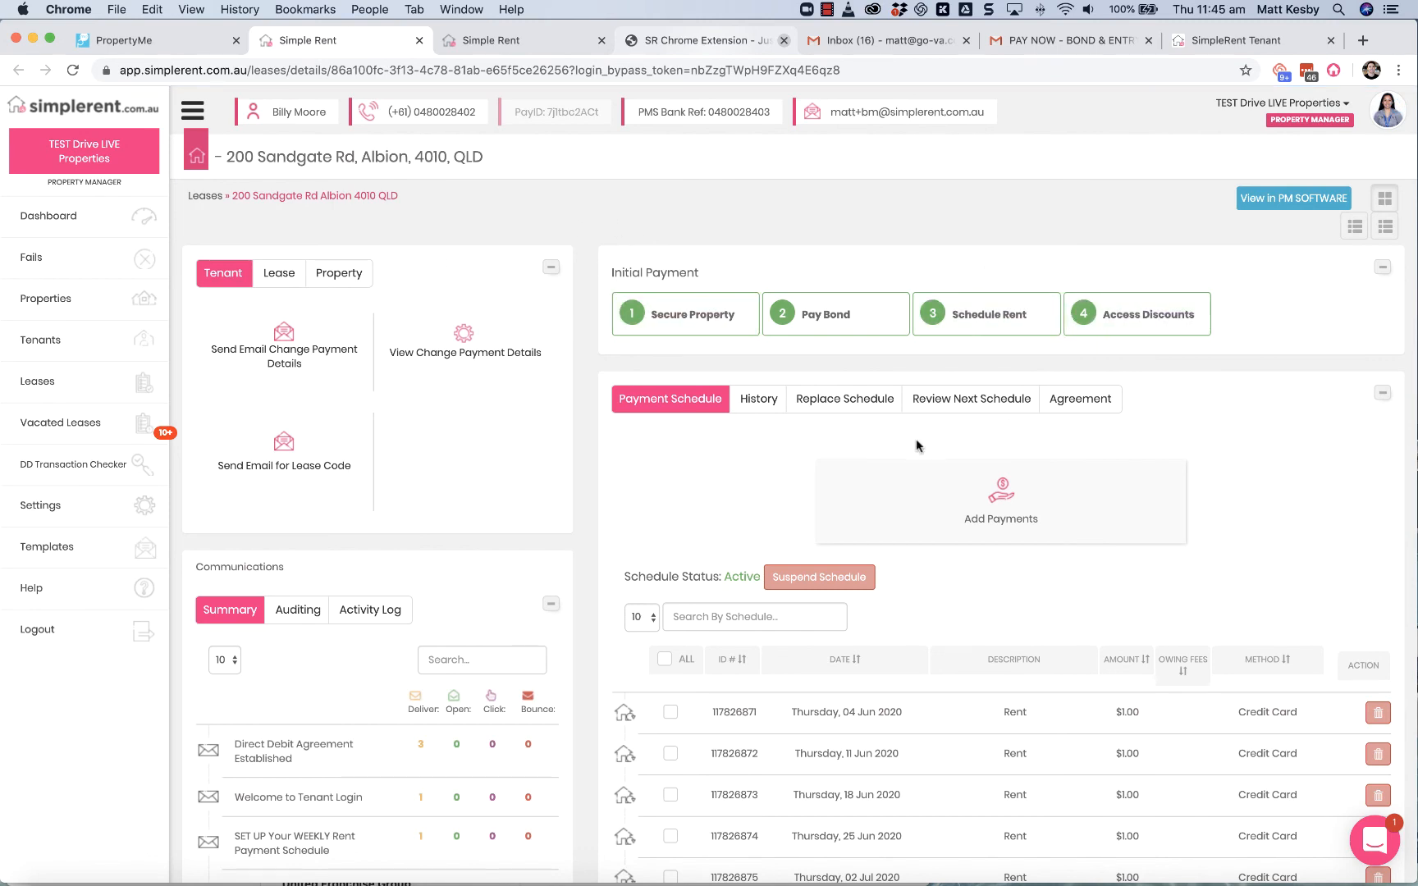
Step: Expand the lease's initial payment details and review the payment stages, tenant communications and scheduled rent payments
click(689, 308)
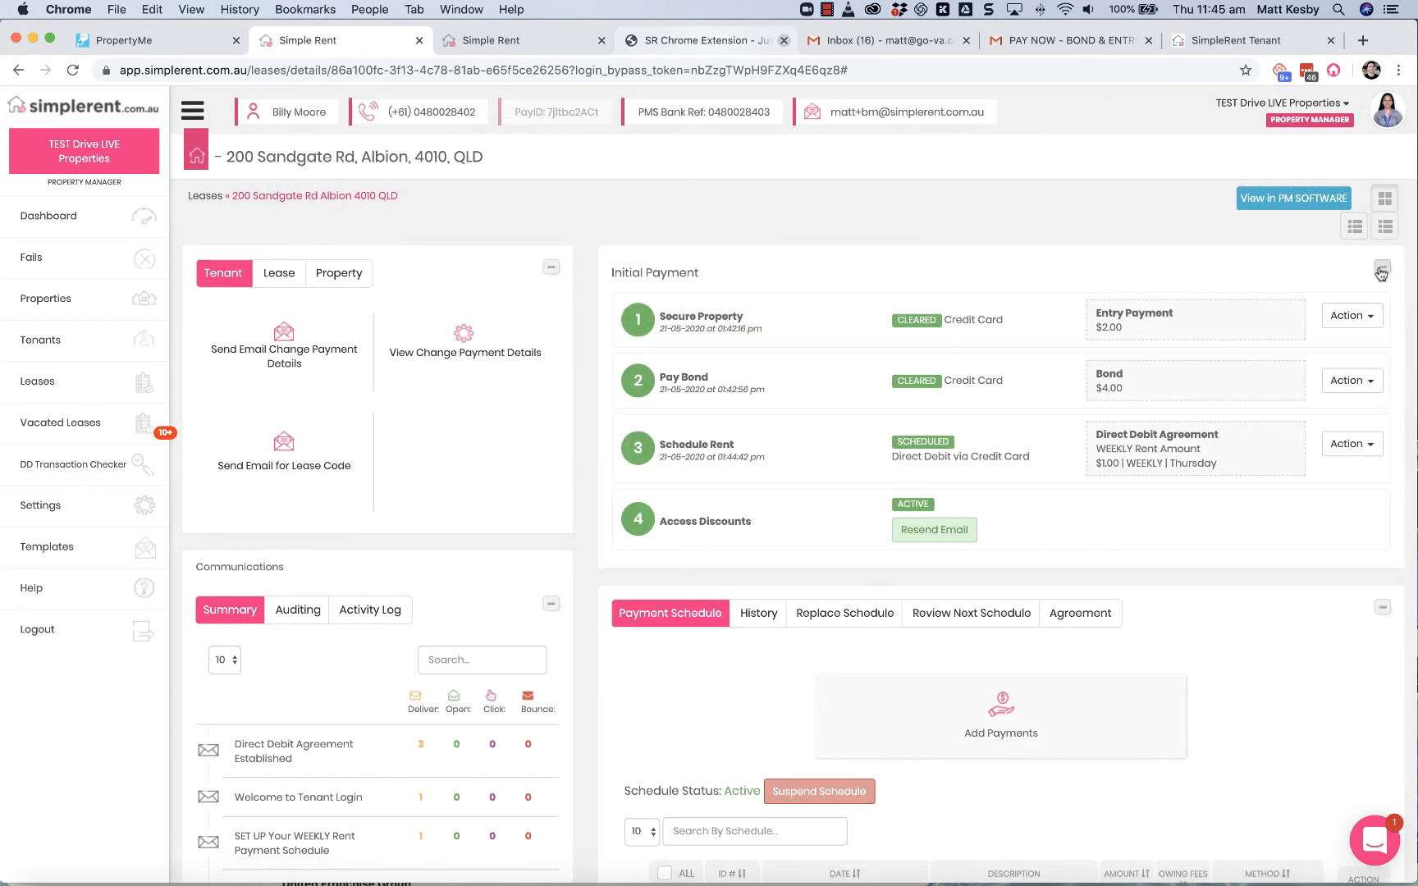
scroll(928, 566, down, 5)
scroll(917, 561, down, 3)
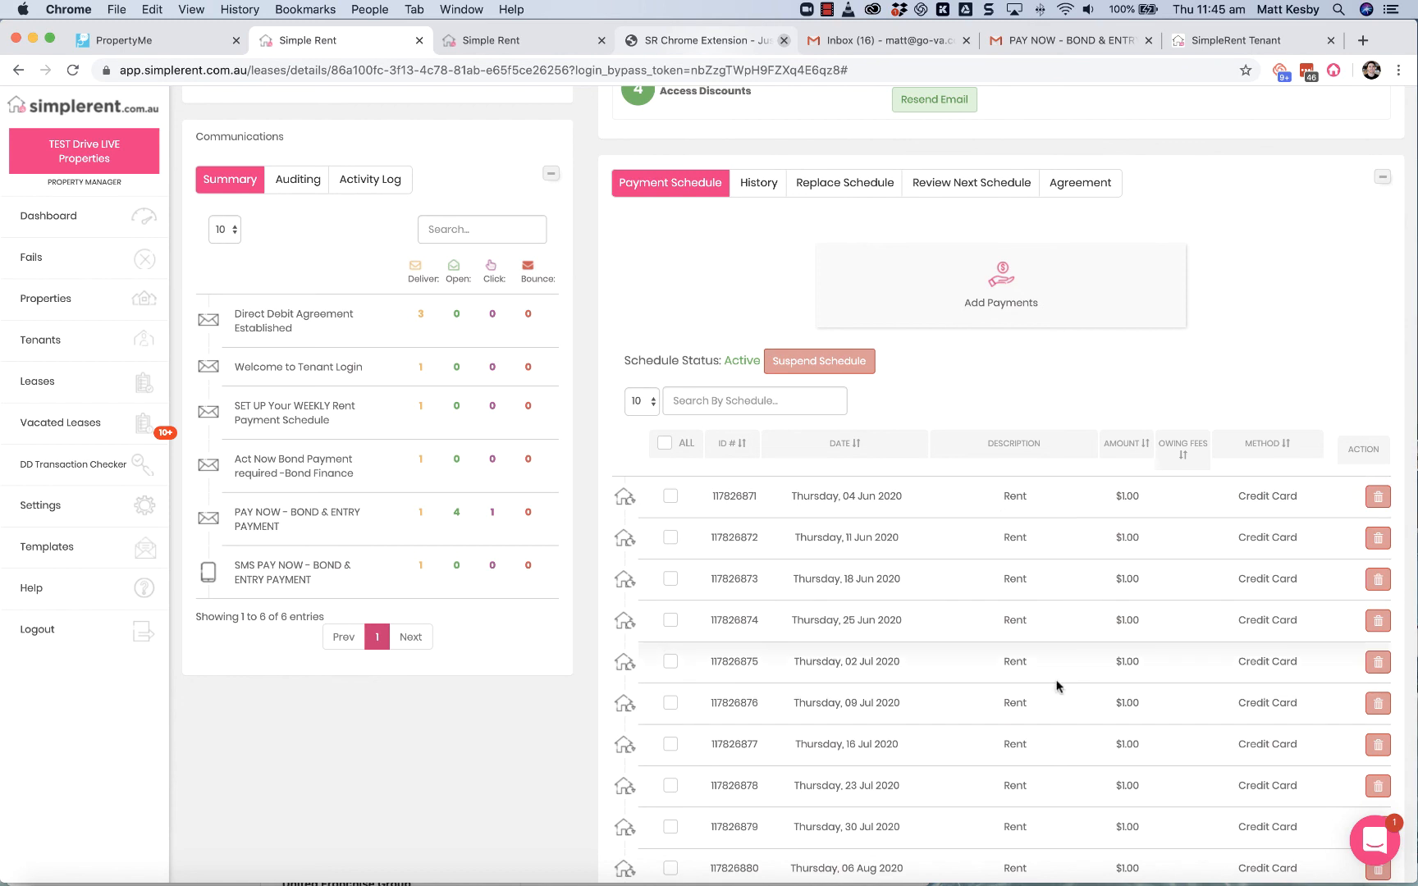
scroll(1056, 686, up, 5)
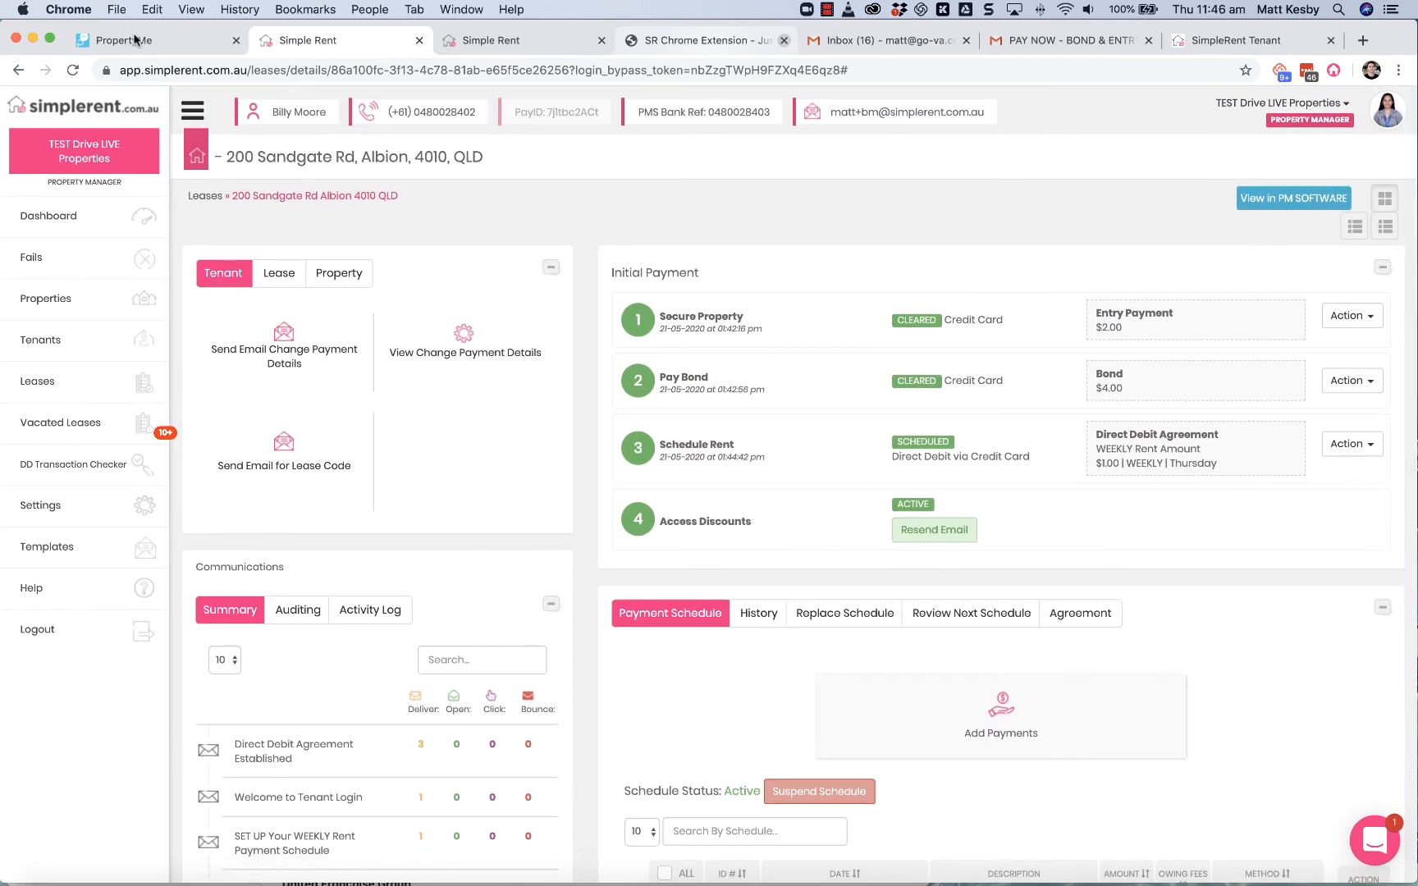
Step: Open the lease's property in PropertyMe and start a new invoice
click(1300, 201)
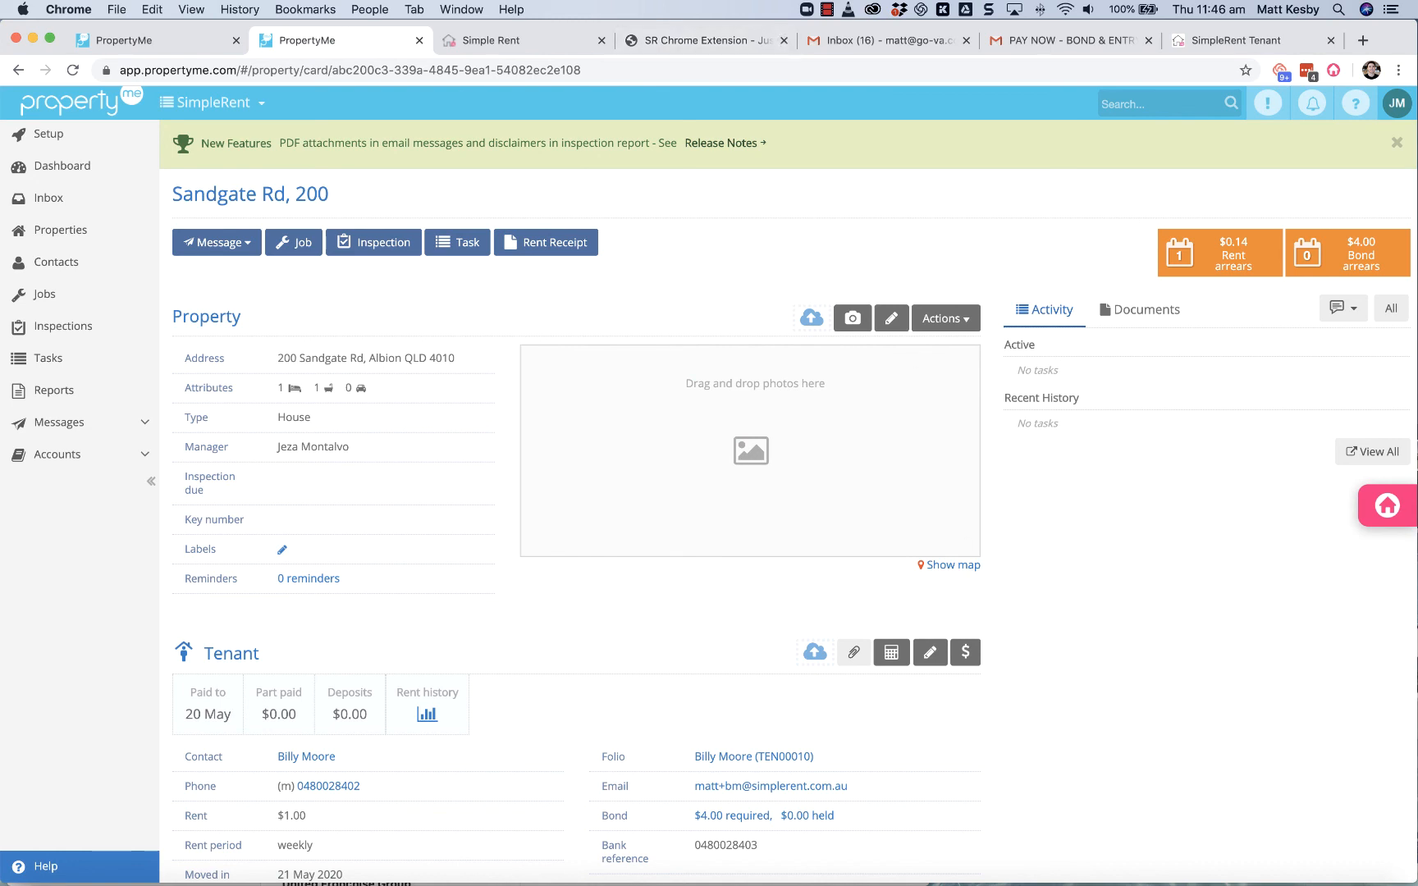
click(135, 457)
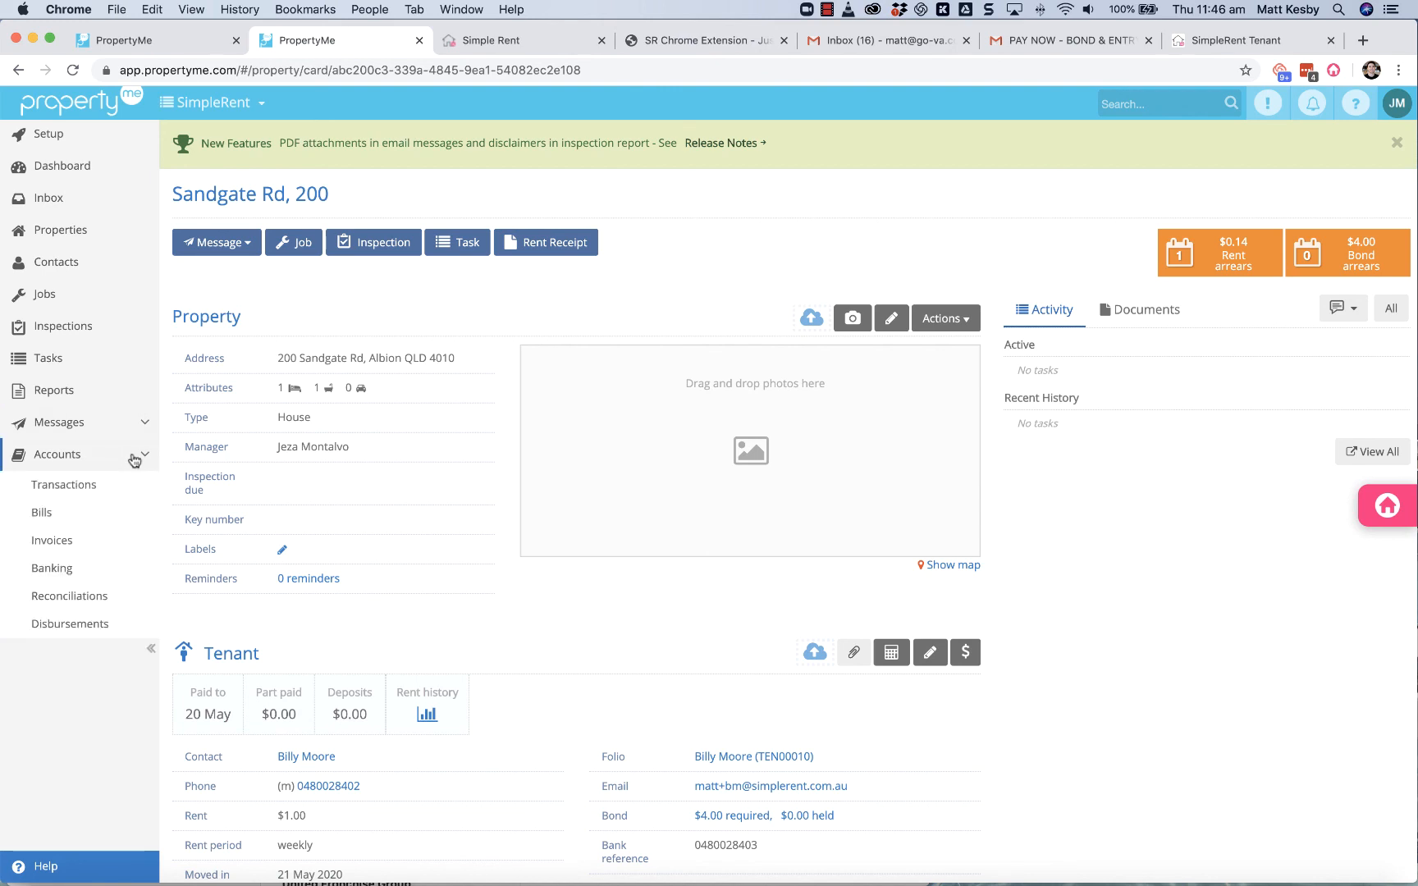
click(53, 543)
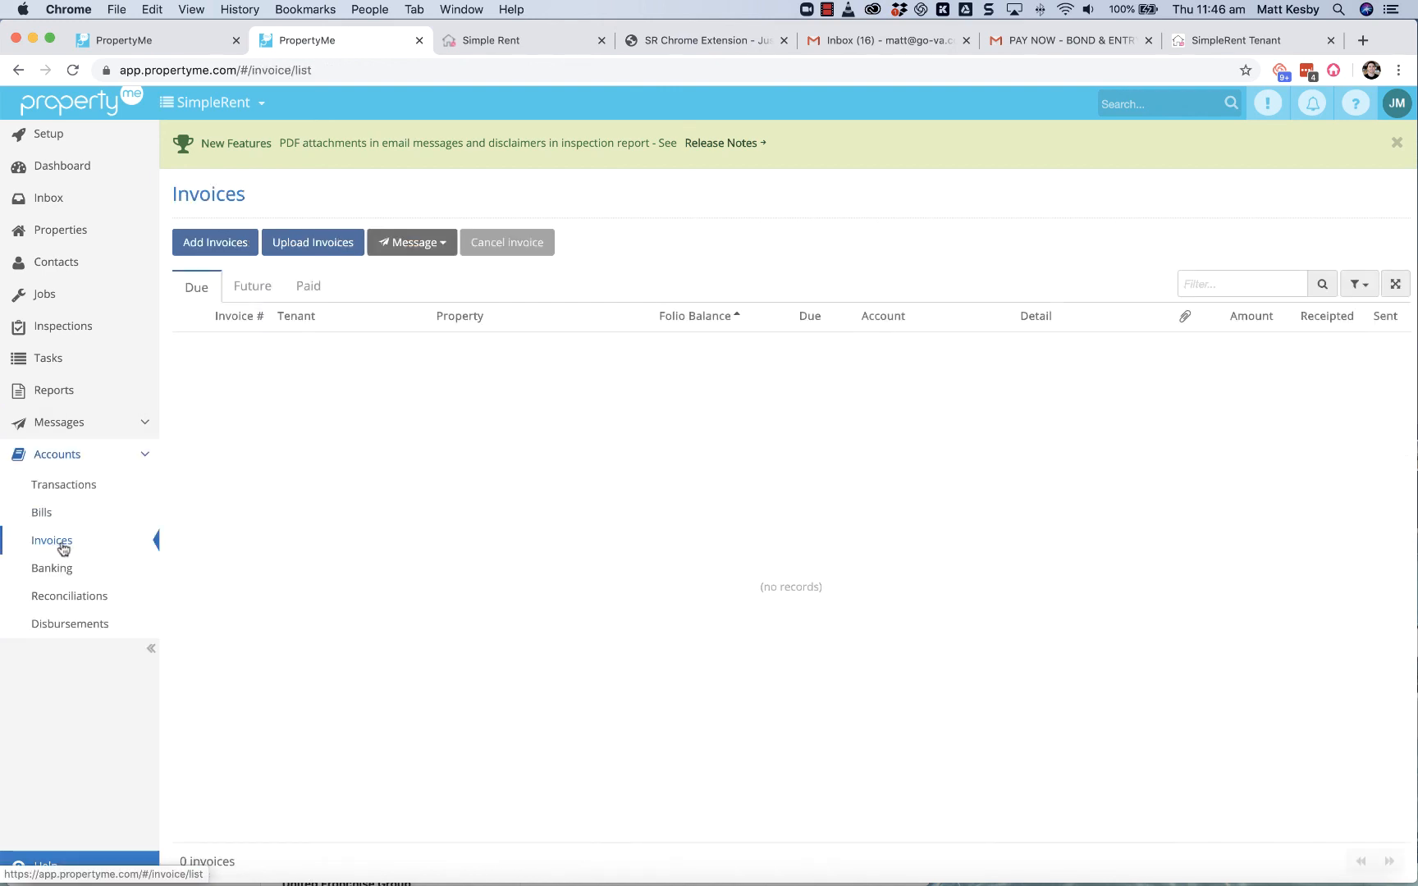
click(225, 251)
Step: Create and save a $1.00 owner invoice on account 210 - Water usage for the tenant's property, with "water usage" as its details
click(263, 358)
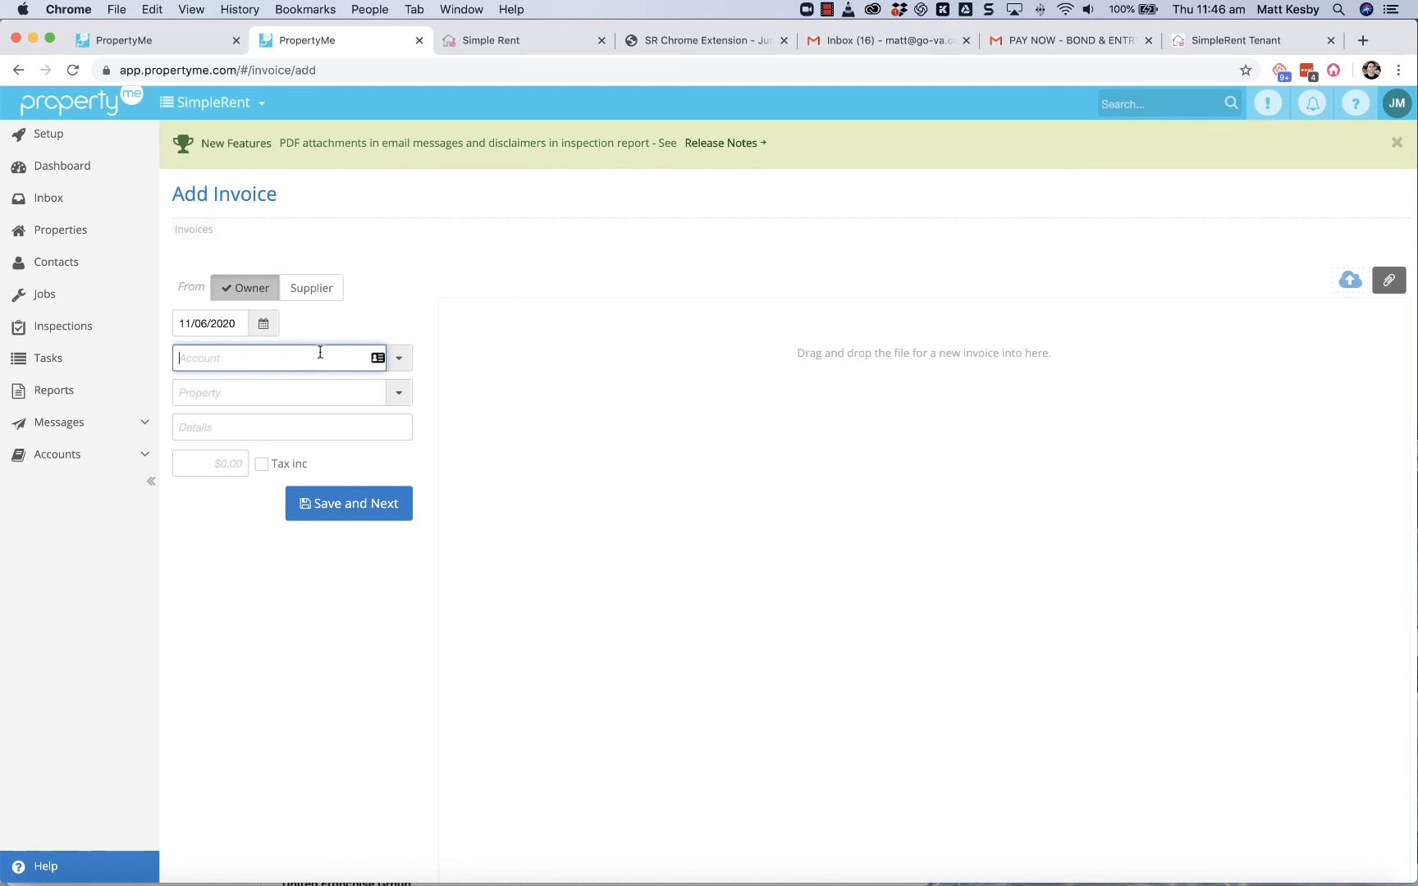
text(wa)
click(279, 387)
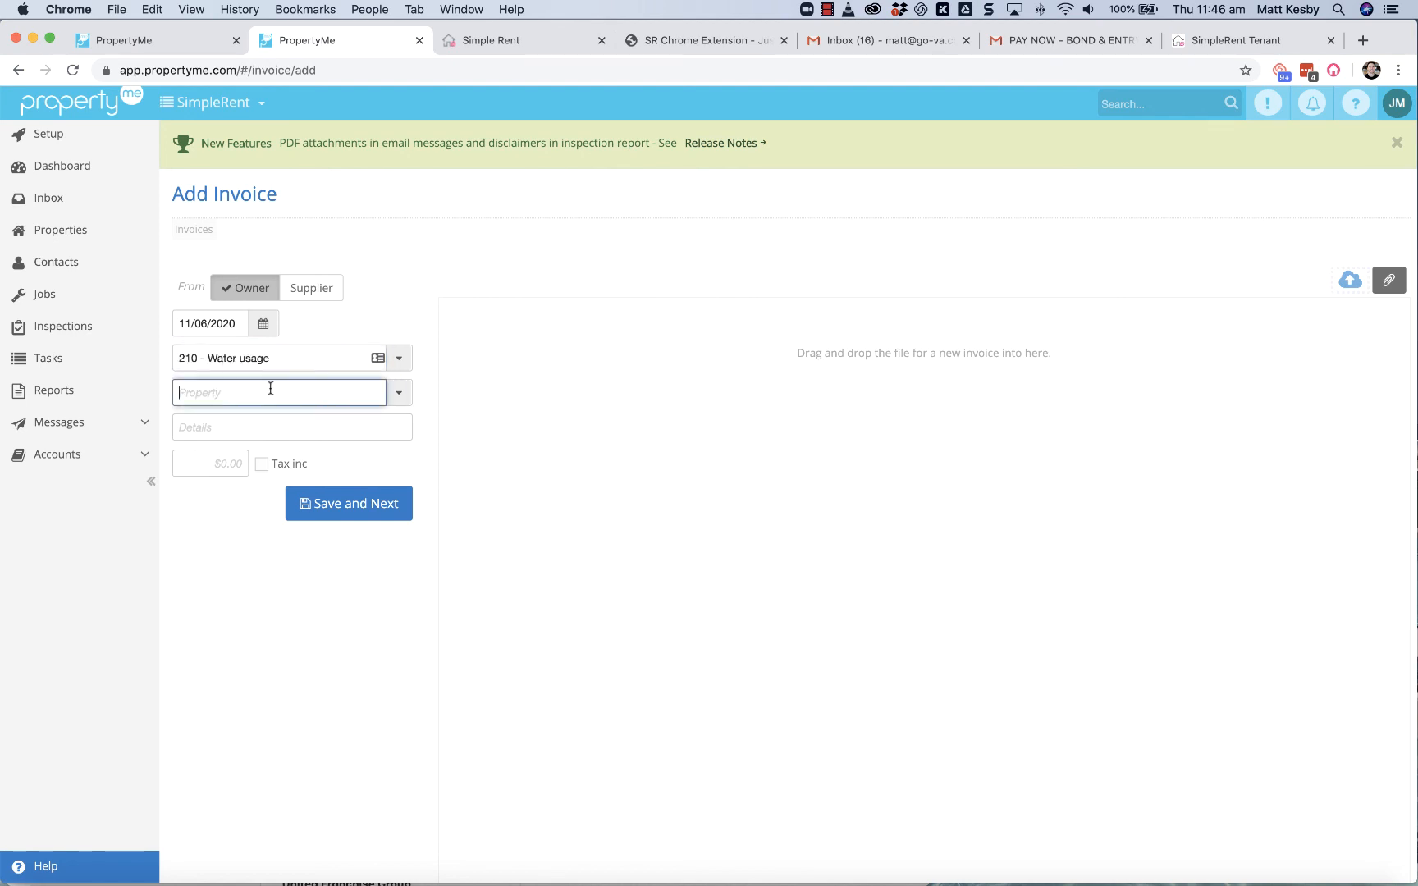
text(san)
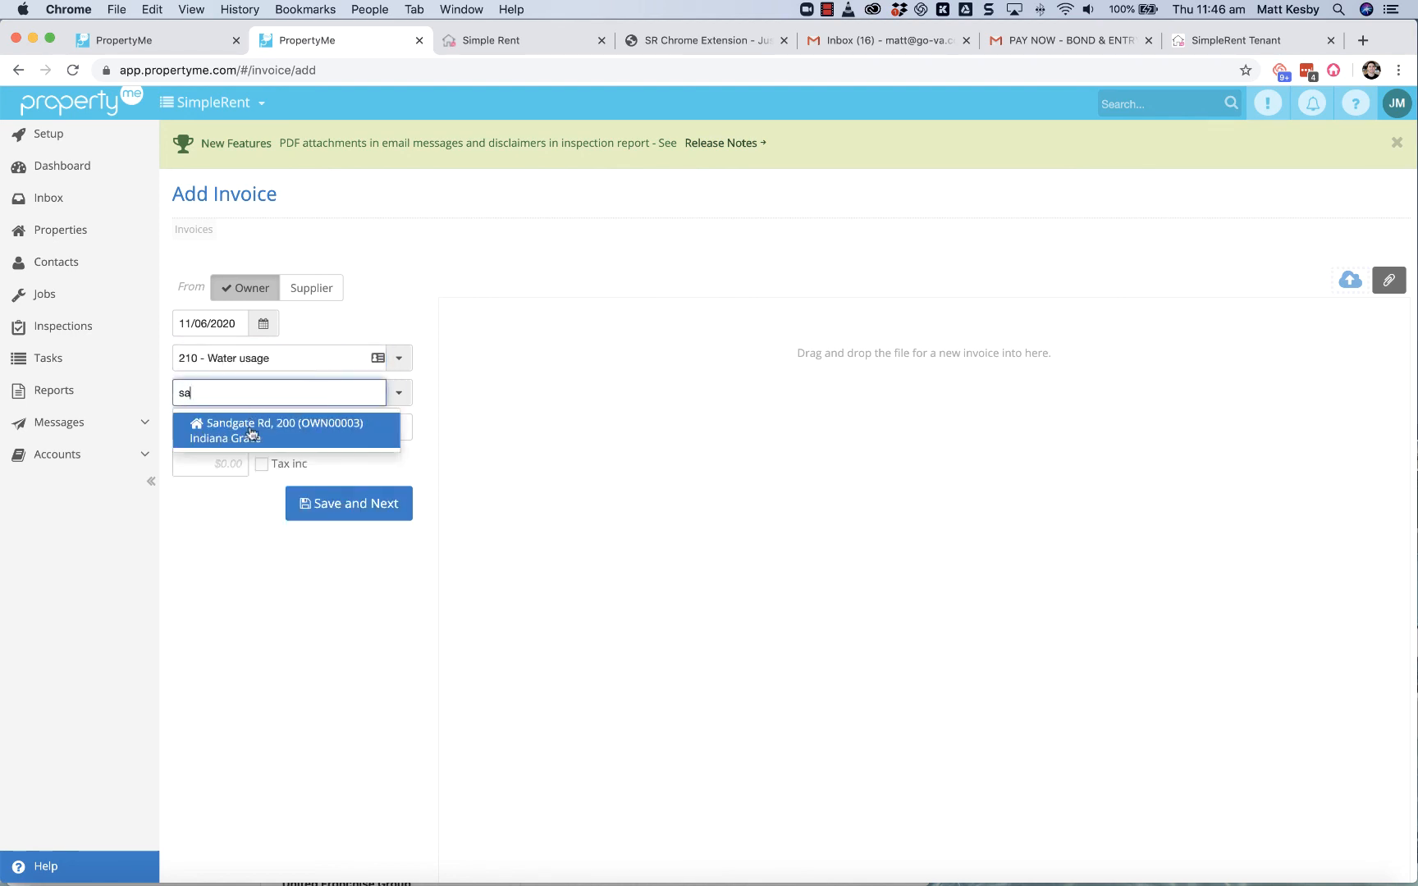
click(252, 431)
text(water usage)
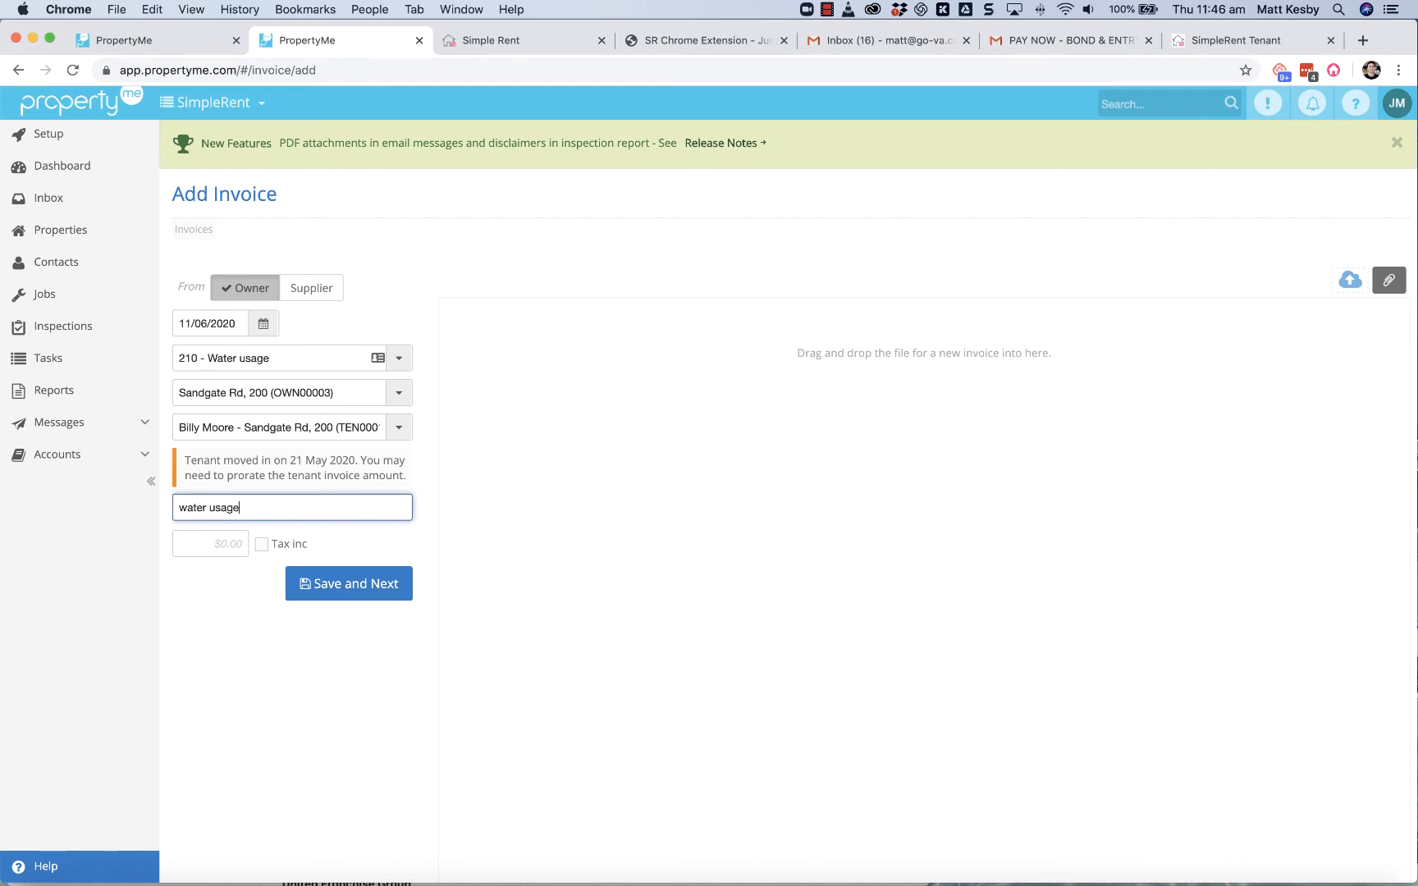
click(227, 549)
text(1)
click(316, 578)
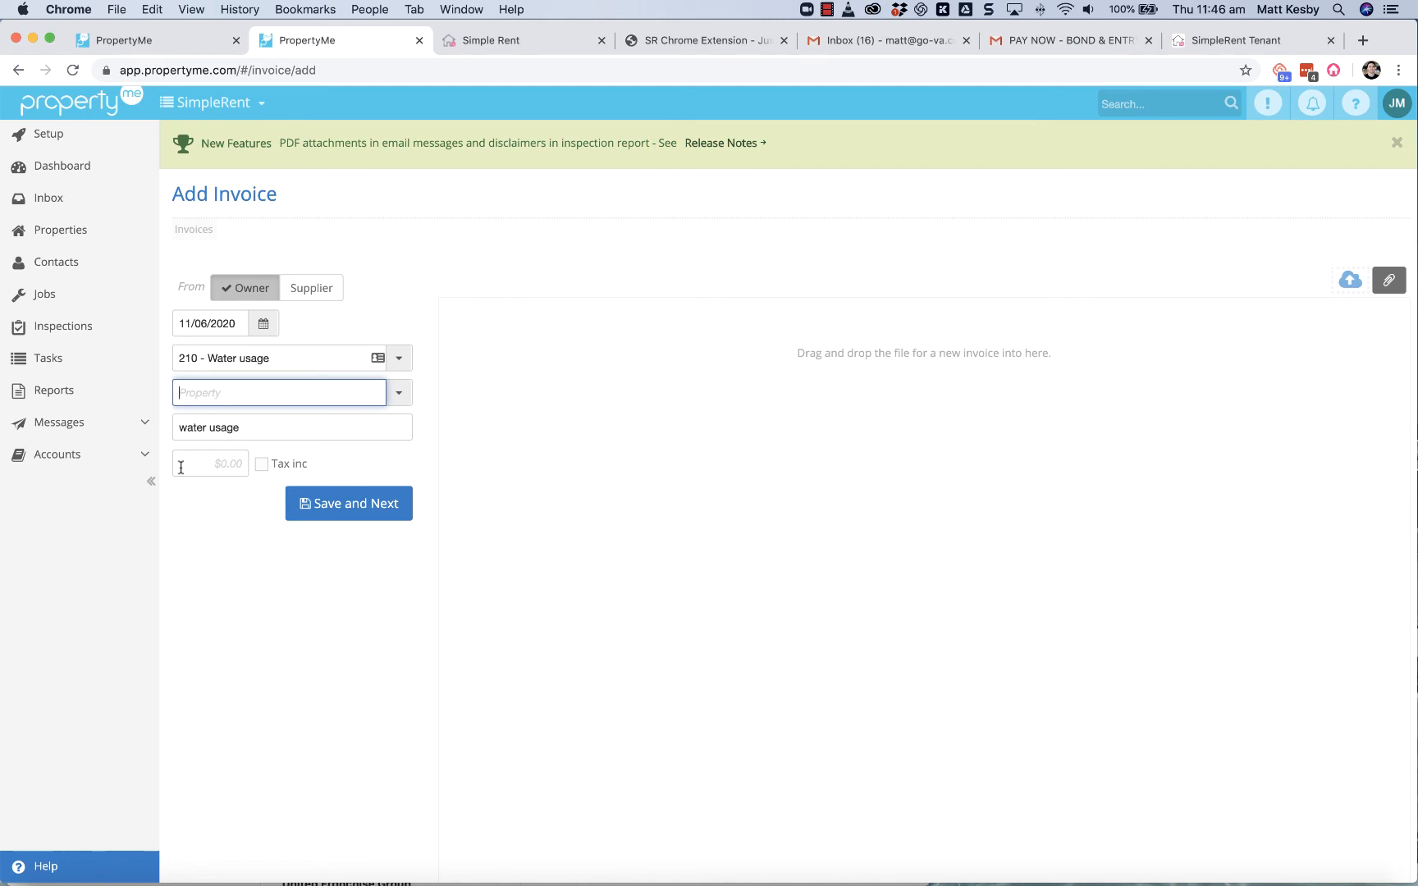
Step: Open the tenant's water usage invoice among the future invoices and send it to SimpleRent
click(144, 453)
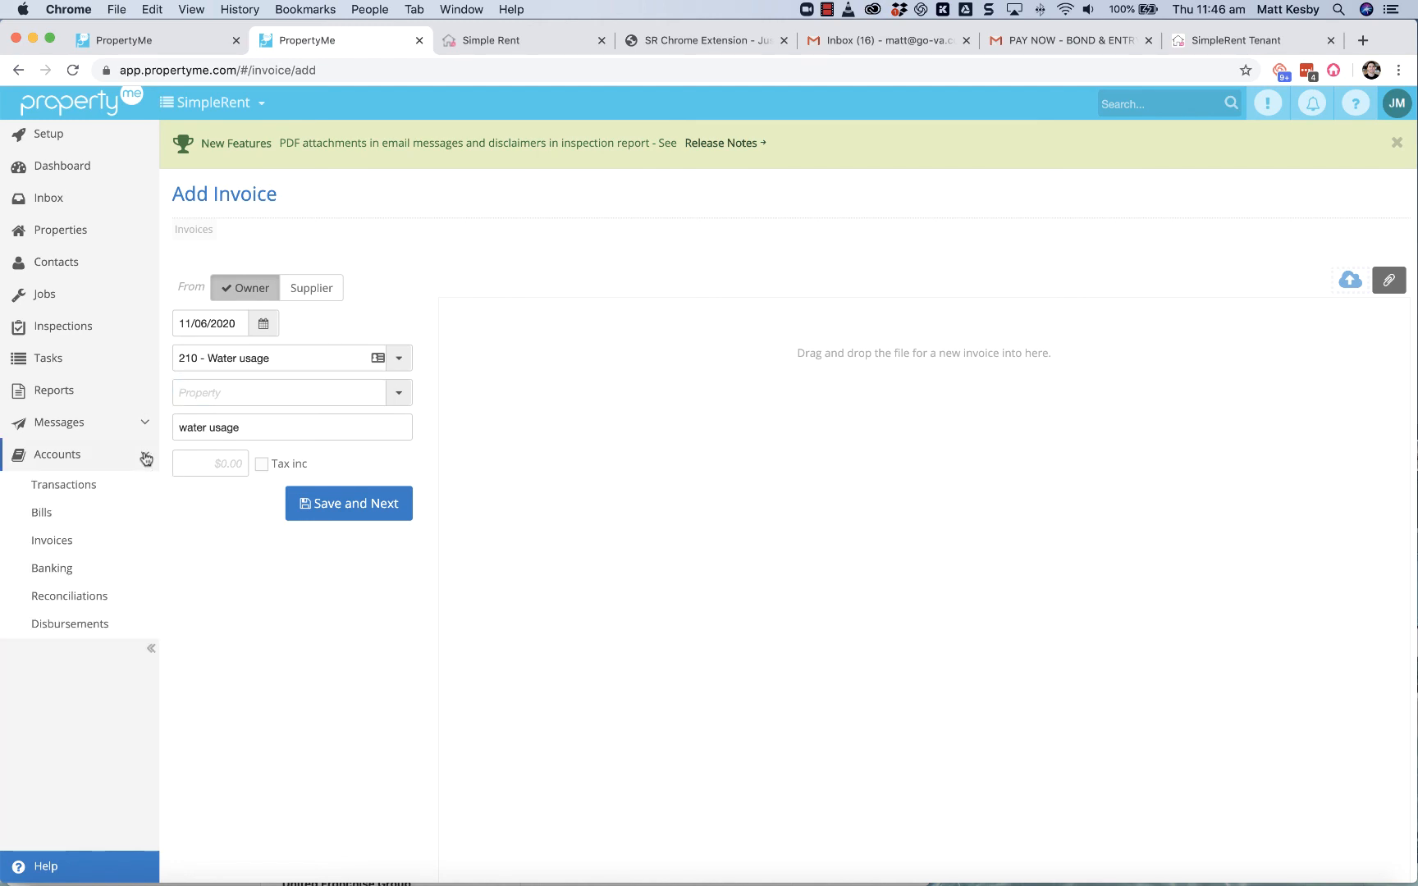
click(49, 538)
click(252, 286)
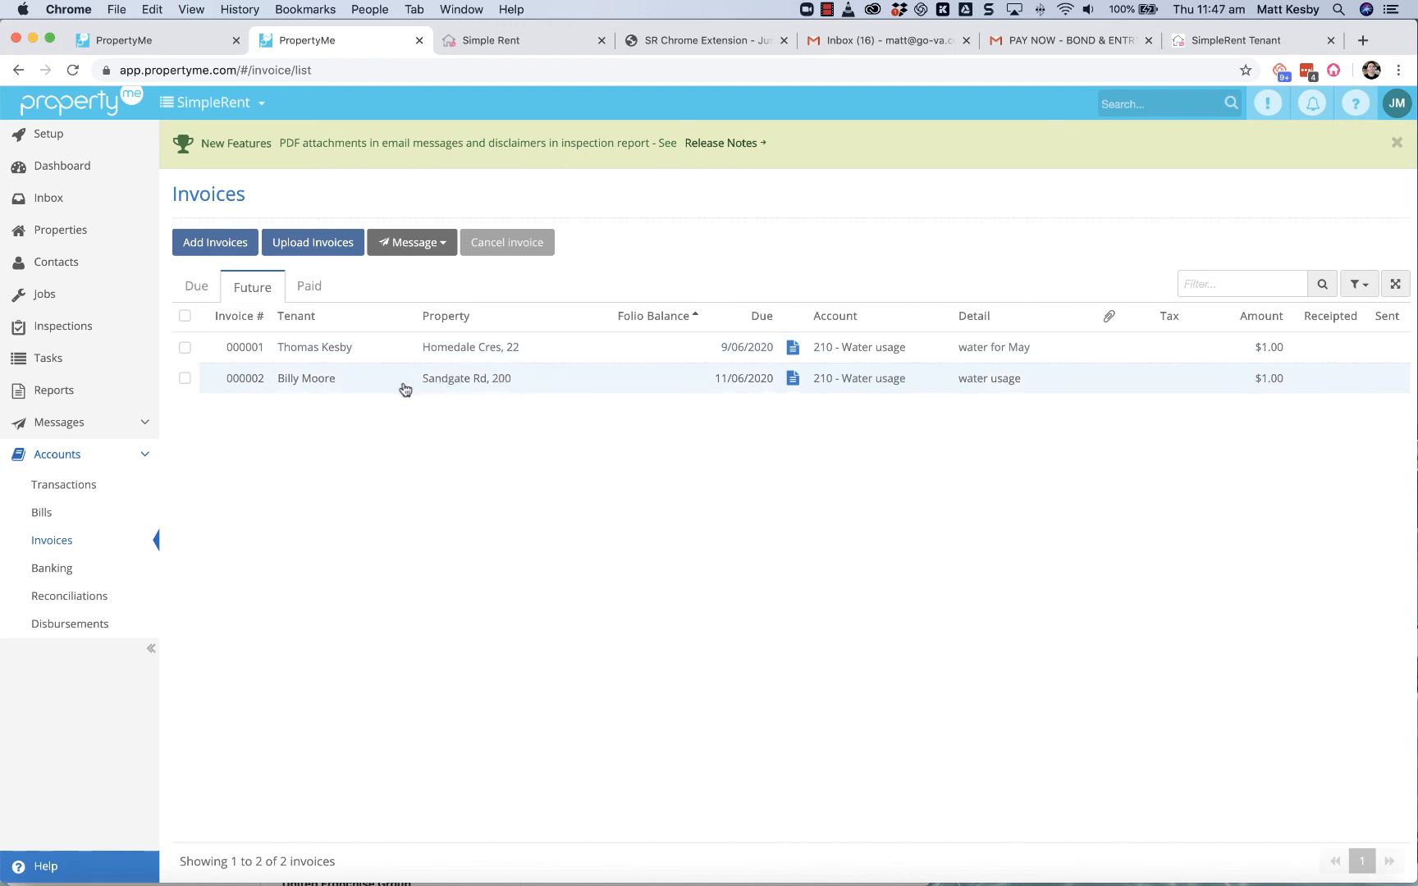
click(433, 383)
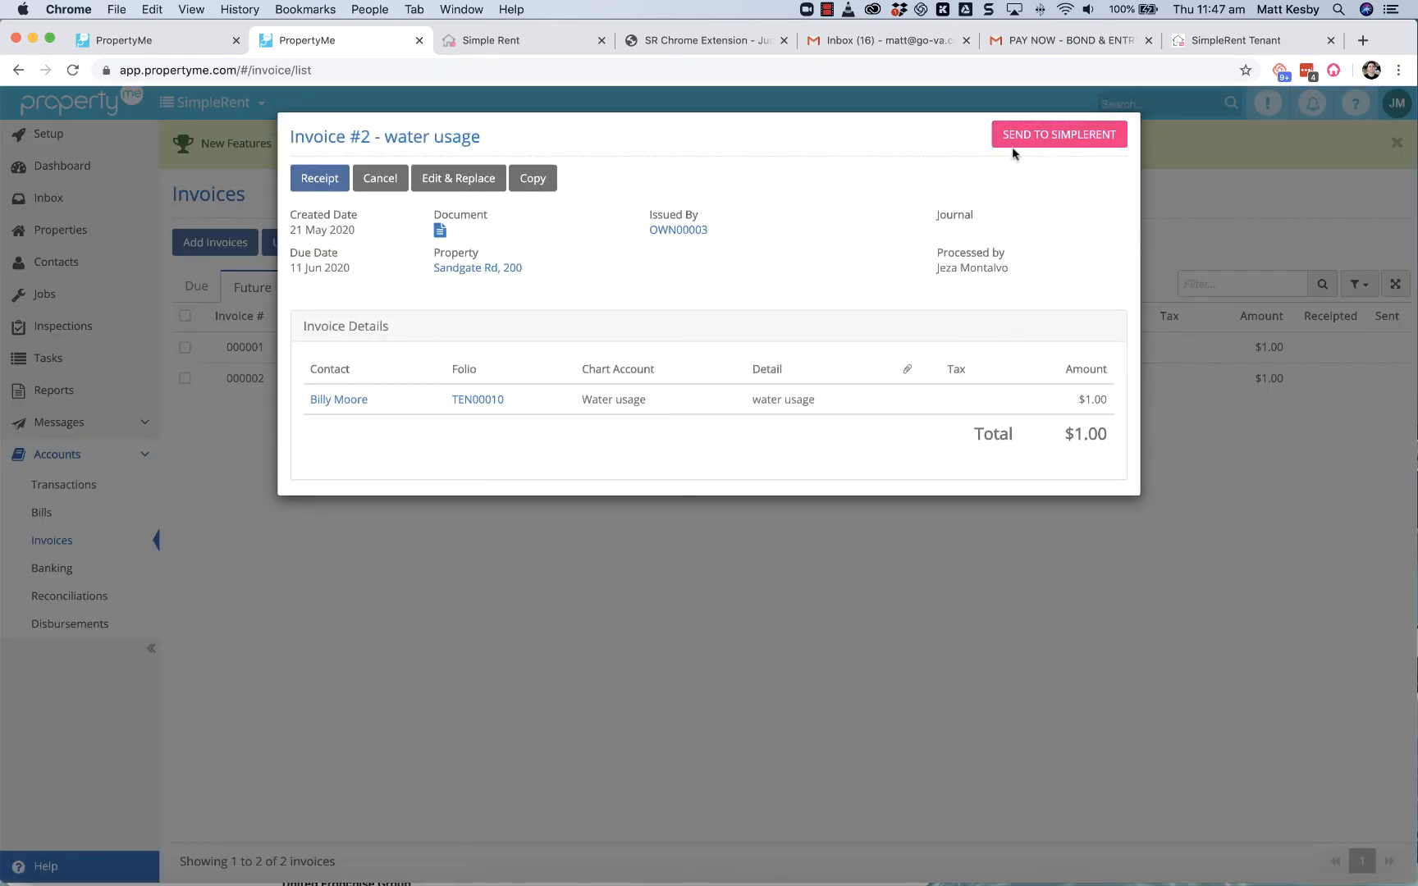
click(1064, 139)
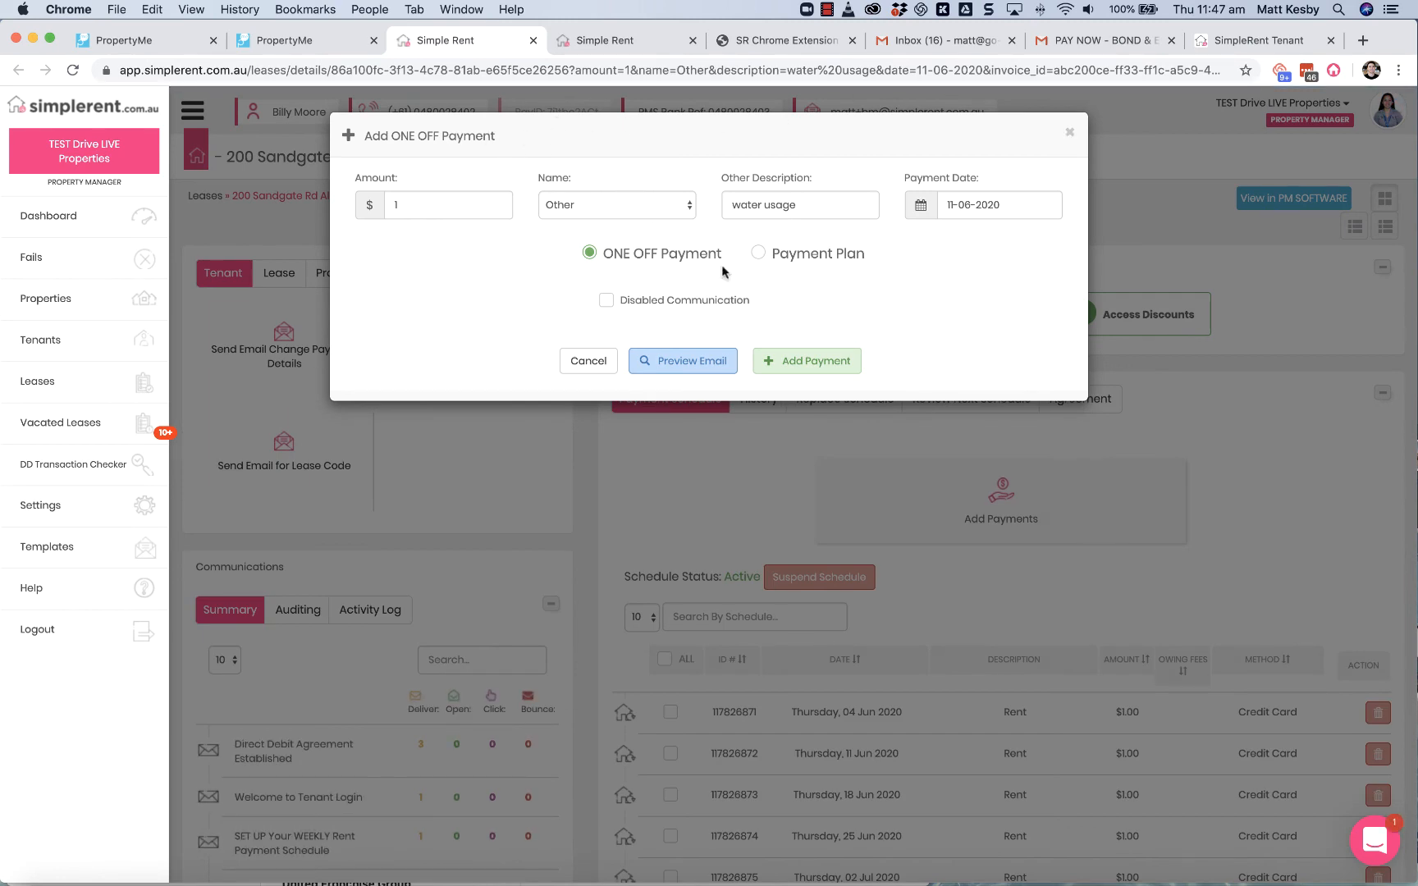
Step: Compare the Payment Plan and ONE OFF Payment options for the water usage charge and preview the one-off payment email
click(759, 254)
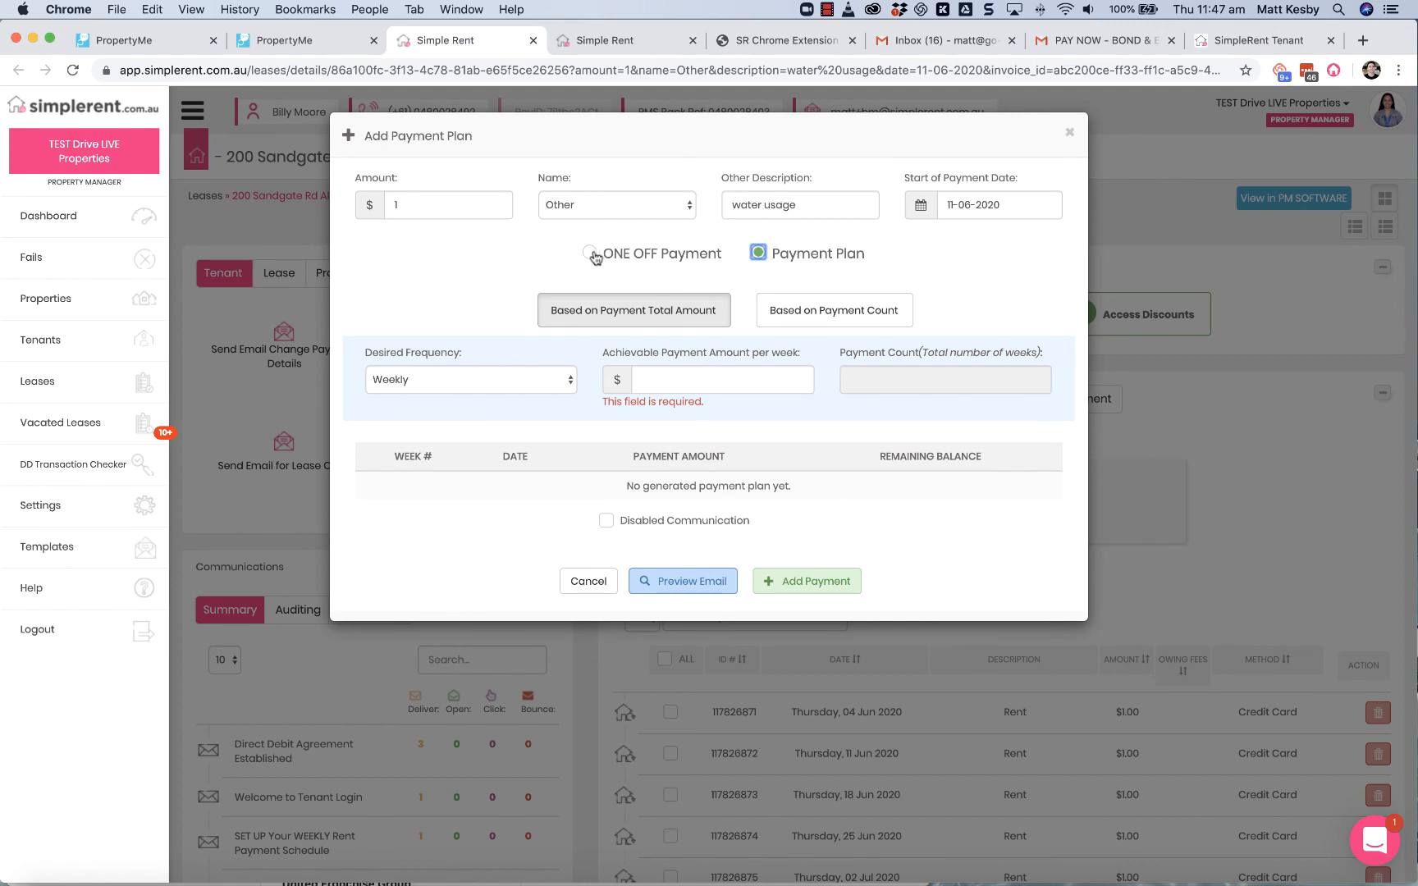
click(589, 253)
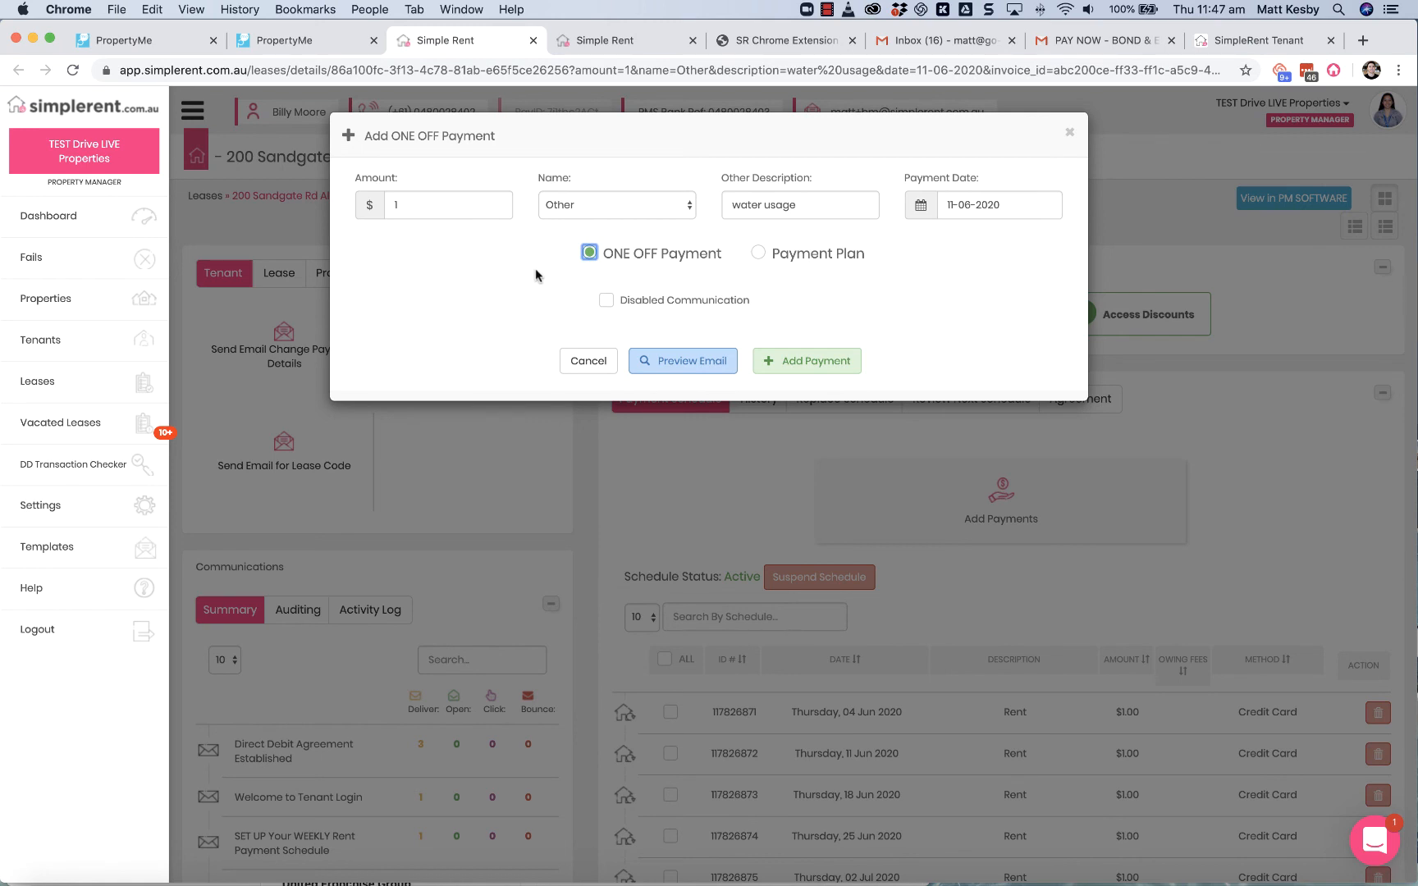
click(665, 356)
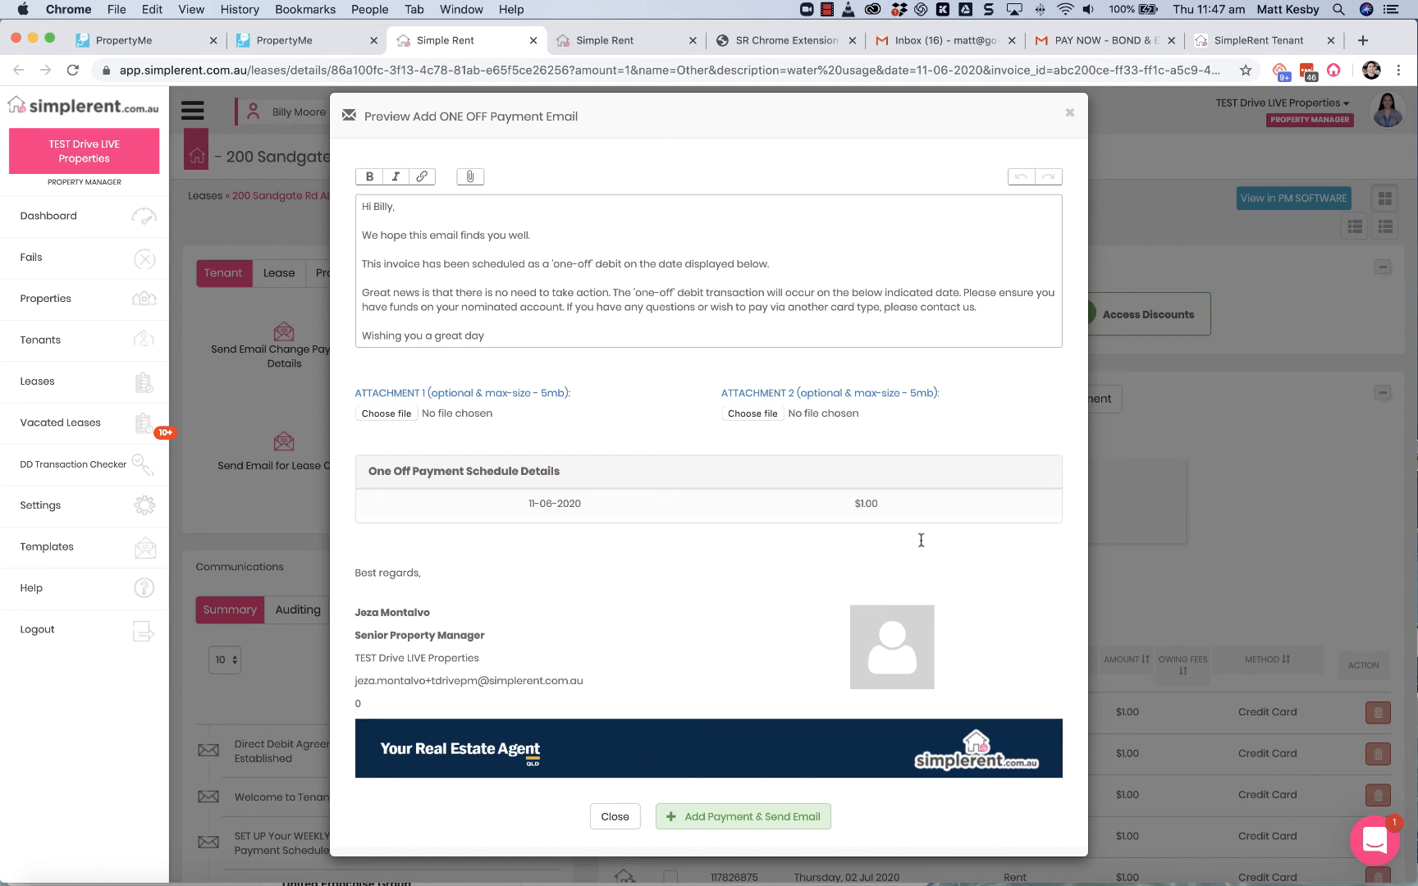
click(1070, 113)
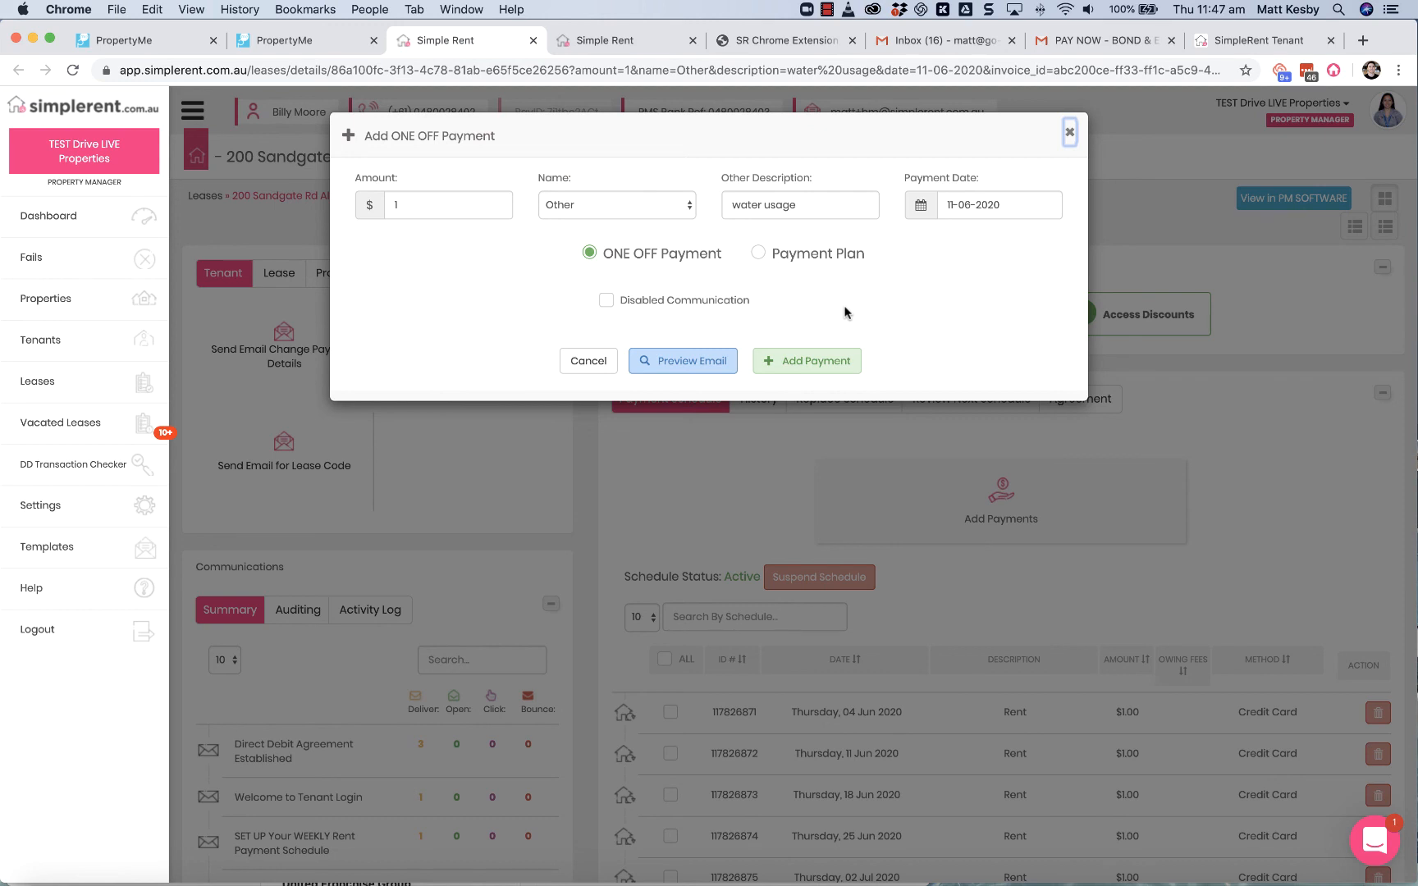
Step: Add the water usage charge as a one-off payment with Disabled Communication left unticked
click(605, 300)
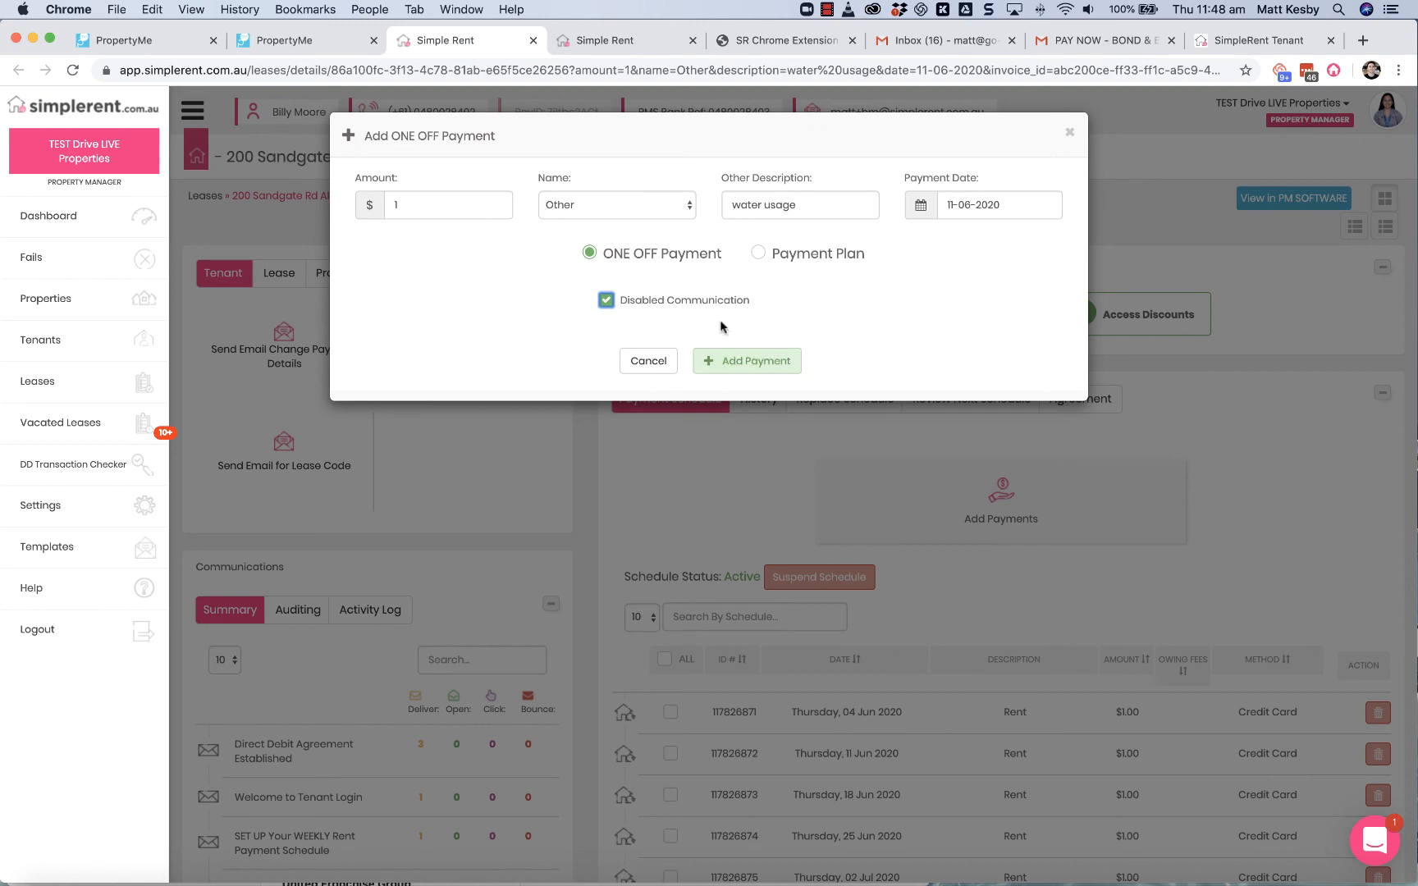
click(606, 301)
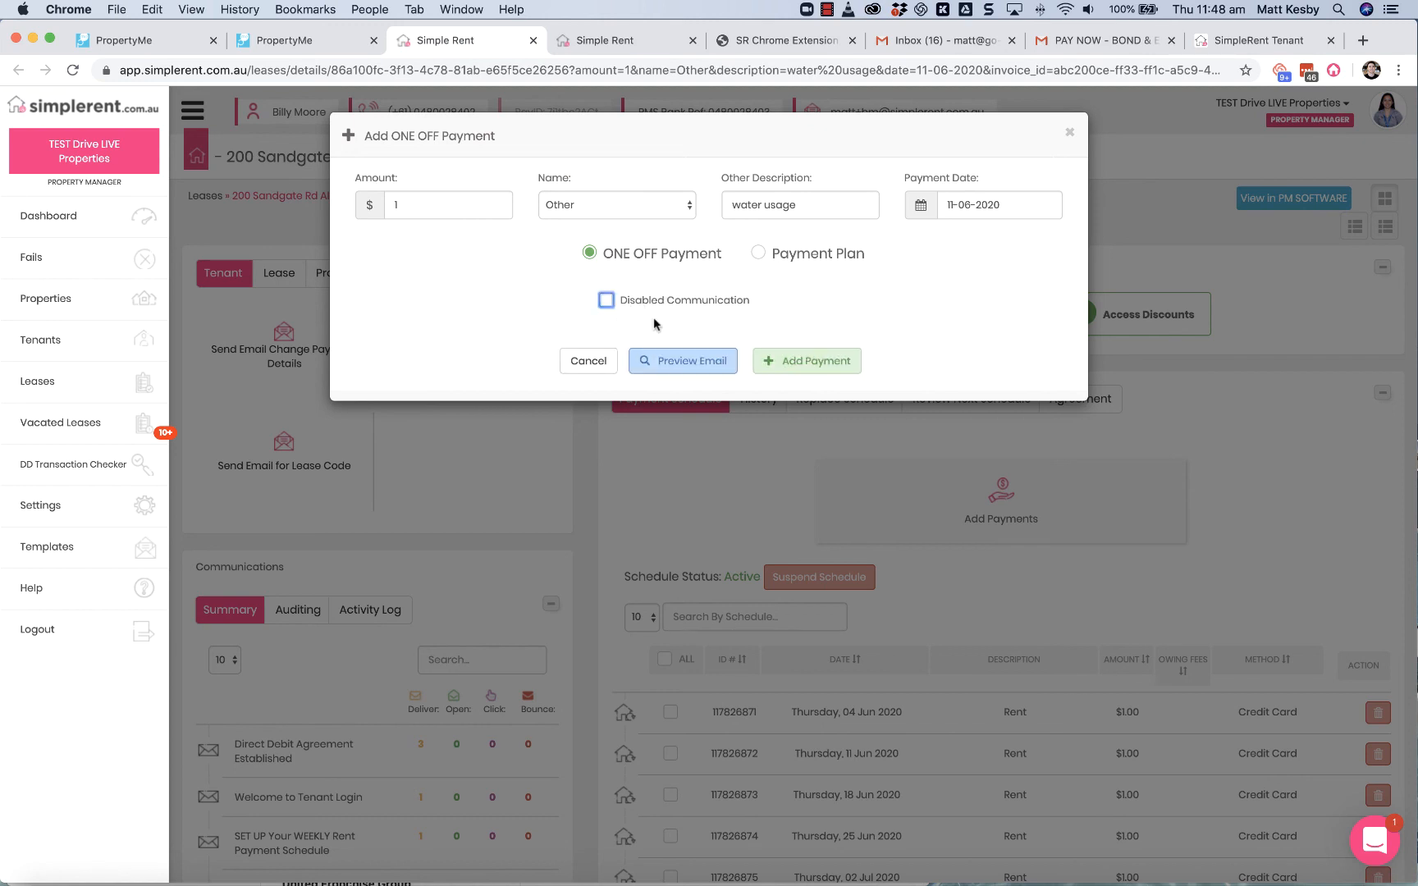
click(795, 366)
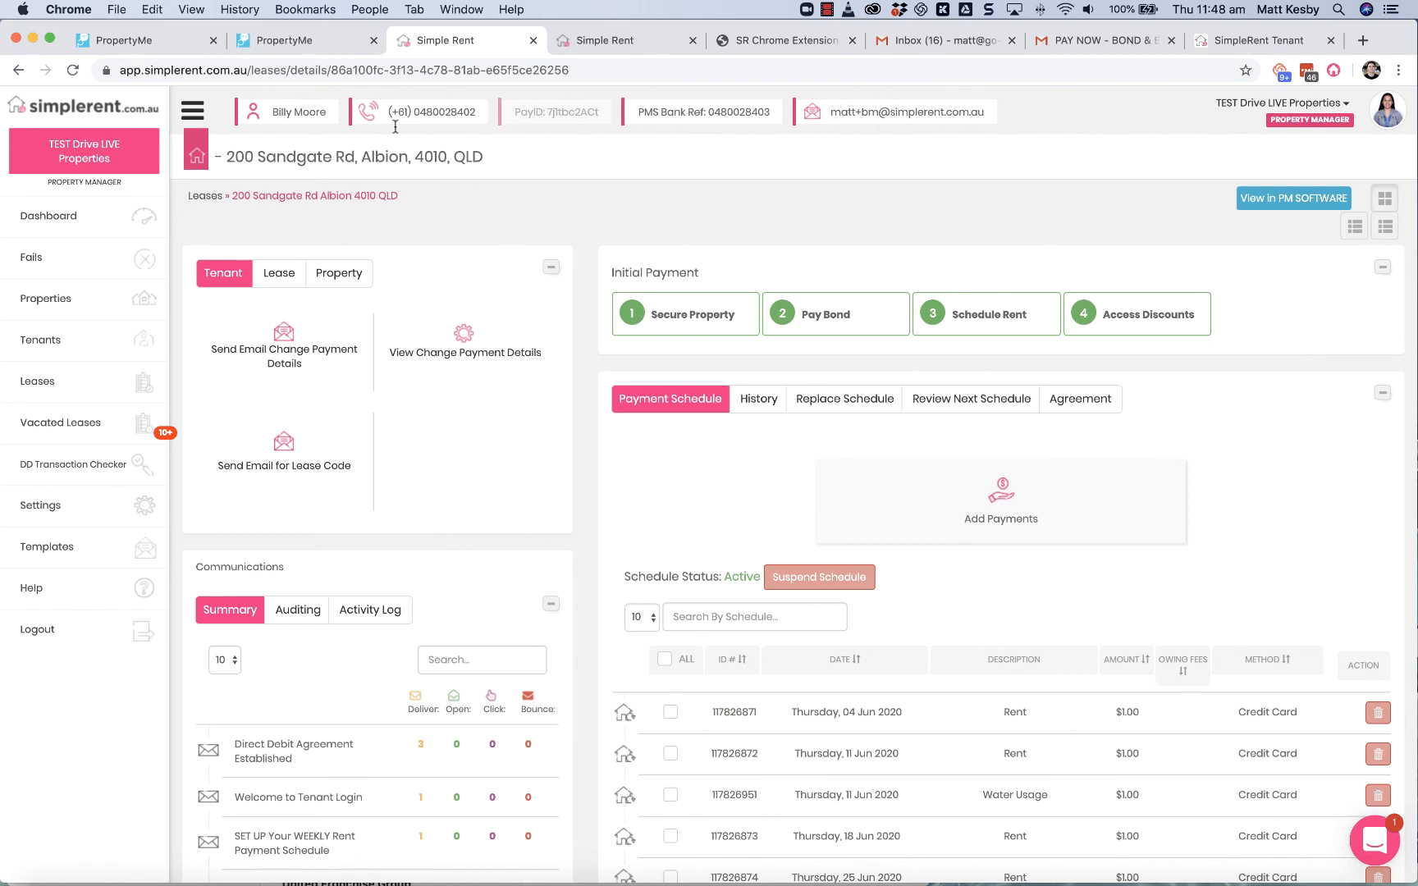
Step: Switch to the property's PropertyMe page with the SimpleRent extension's property details
click(147, 45)
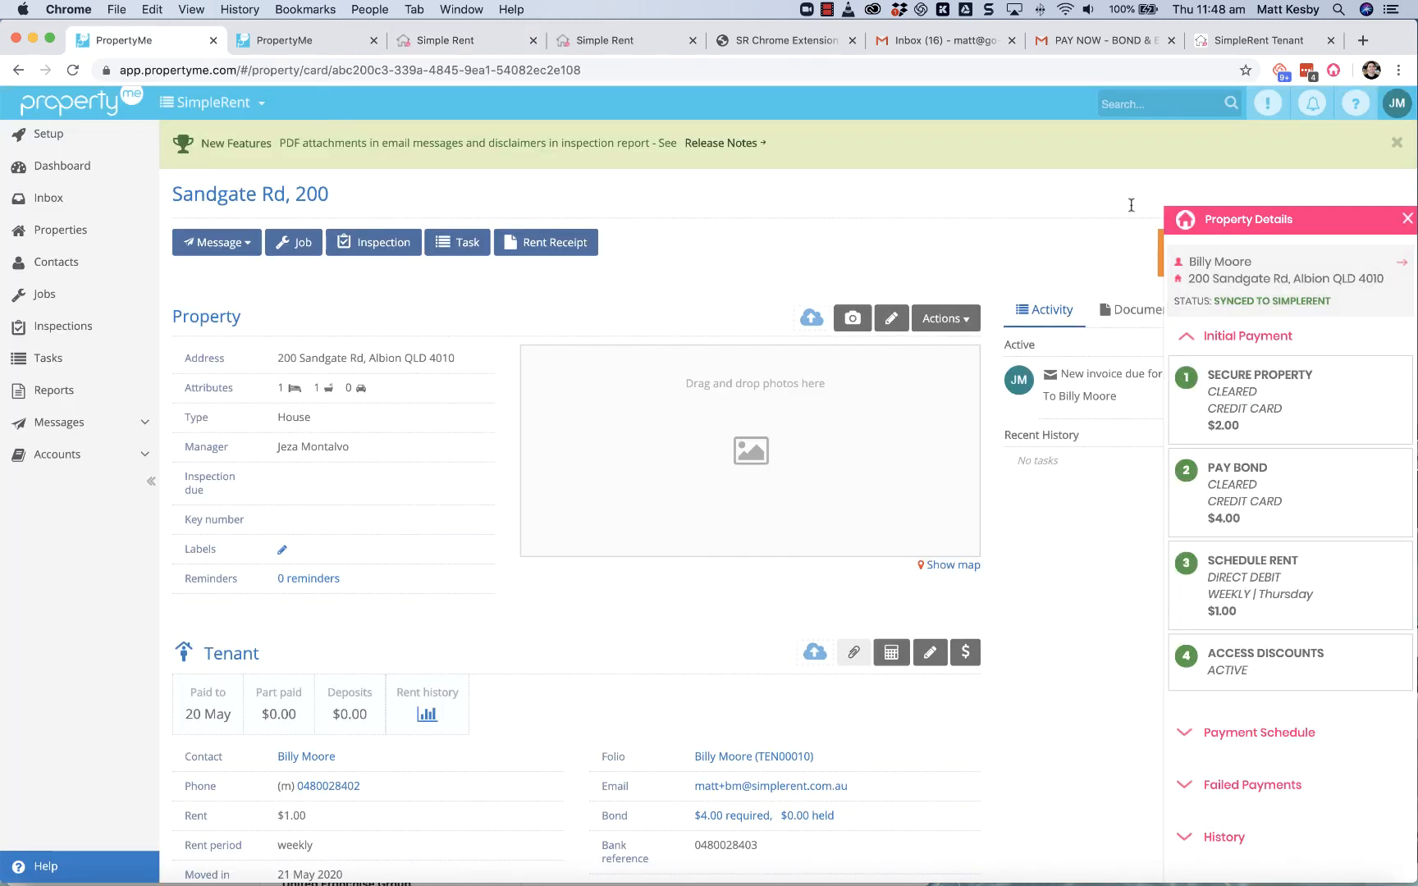